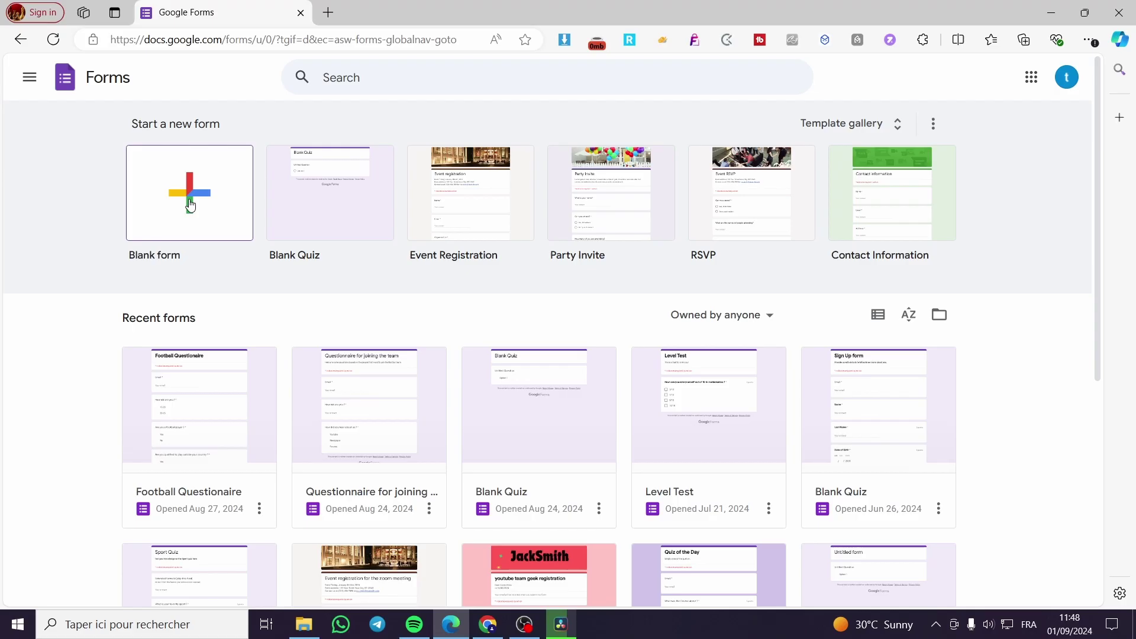
Create a blank quiz and change its title from 'Blank Quiz' to 'Quick Quiz'.
{"action": "left_click", "coordinate": [341, 200]}
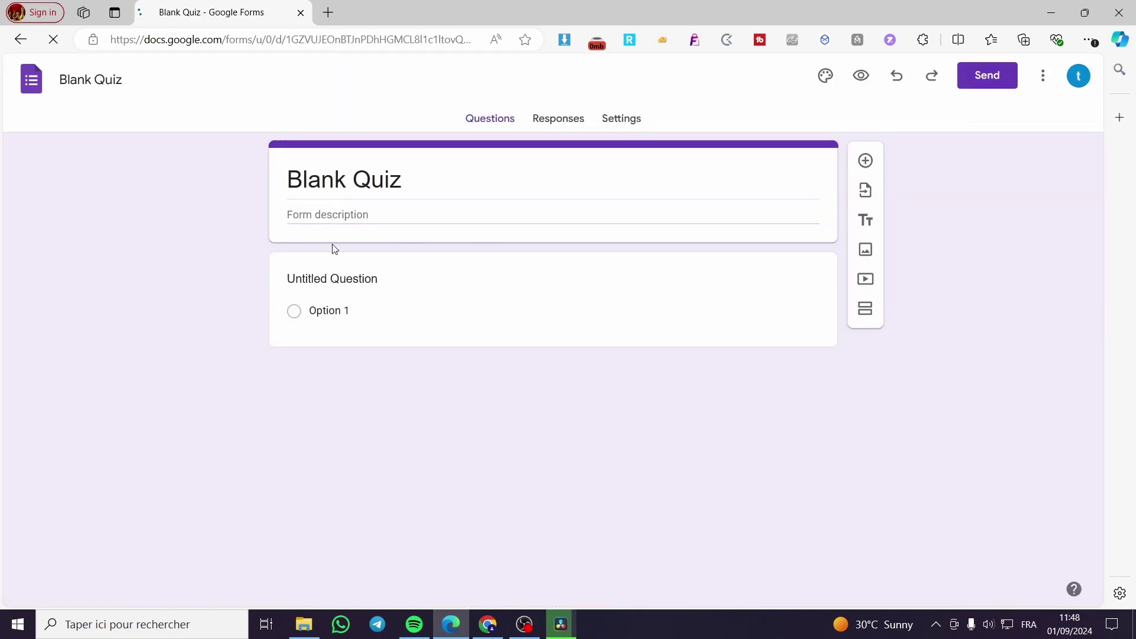
{"action": "left_click", "coordinate": [381, 181]}
{"action": "left_click_drag", "start_coordinate": [346, 180], "coordinate": [258, 189]}
{"action": "type", "text": "Qu"}
{"action": "type", "text": "cik"}
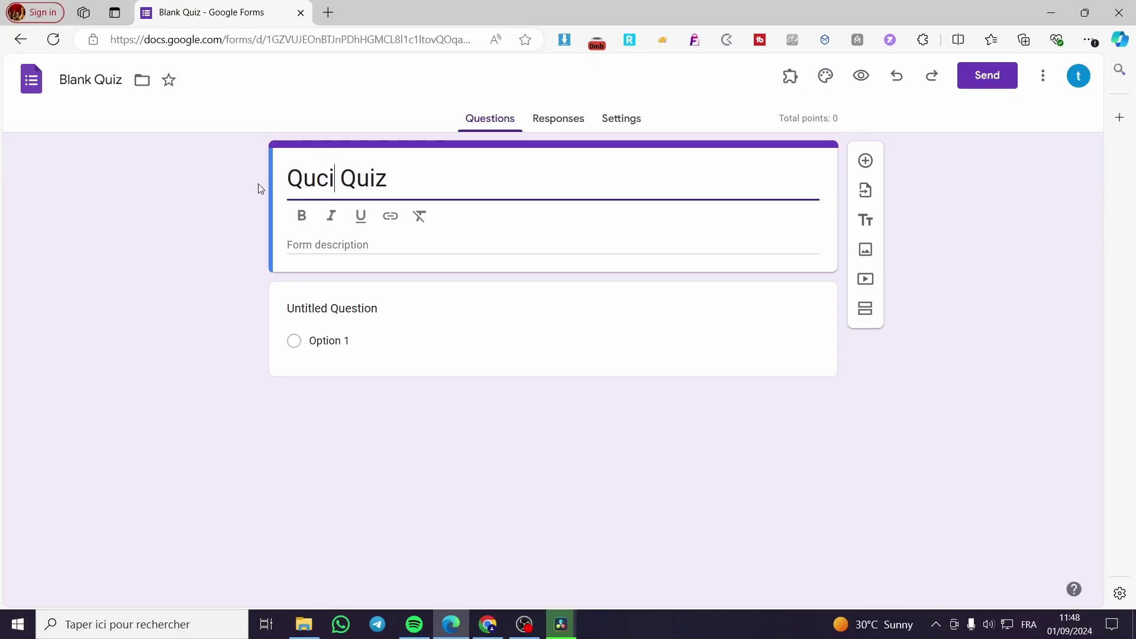
{"action": "key", "text": "Left"}
{"action": "key", "text": "BackSpace"}
{"action": "key", "text": "BackSpace"}
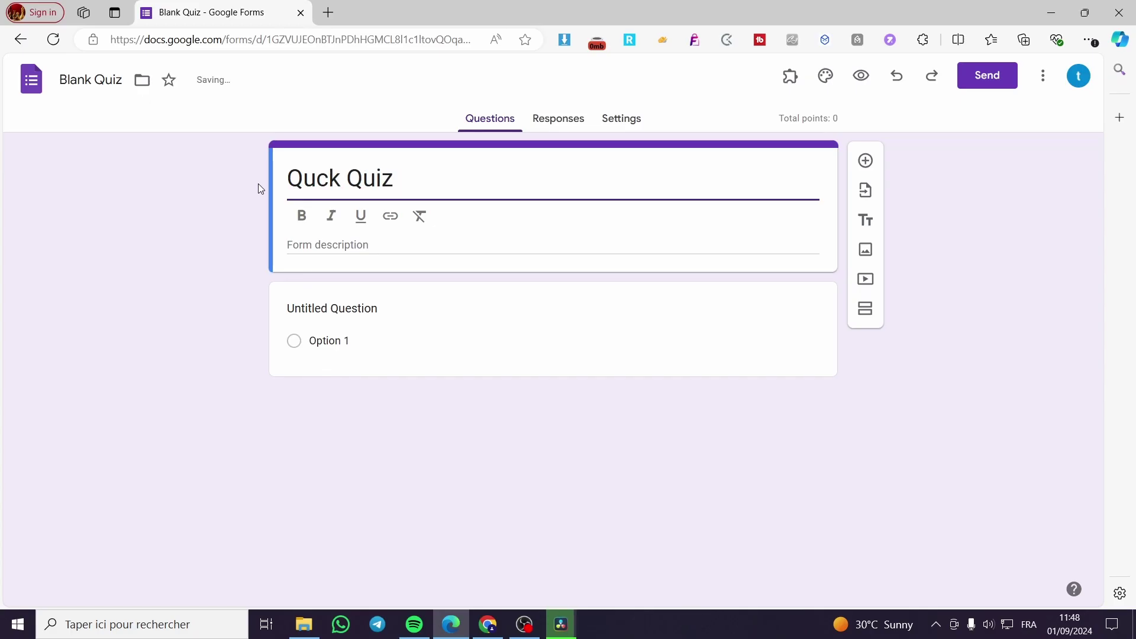
{"action": "type", "text": "ic"}
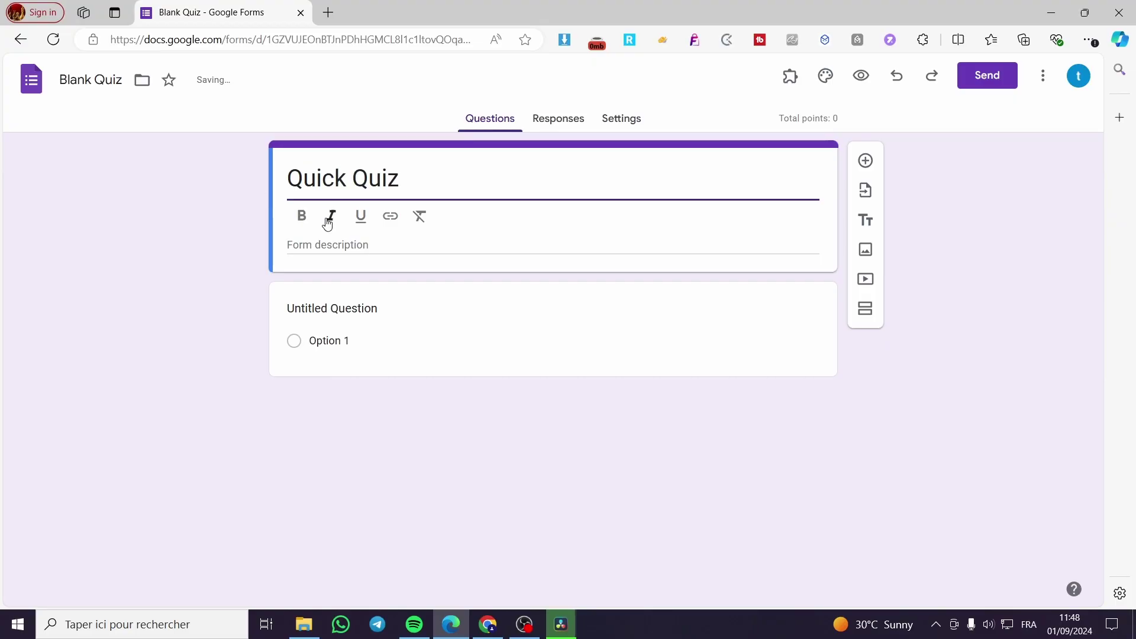
Title the first question Question1 with options yes and No, and make it required.
{"action": "left_click", "coordinate": [343, 309]}
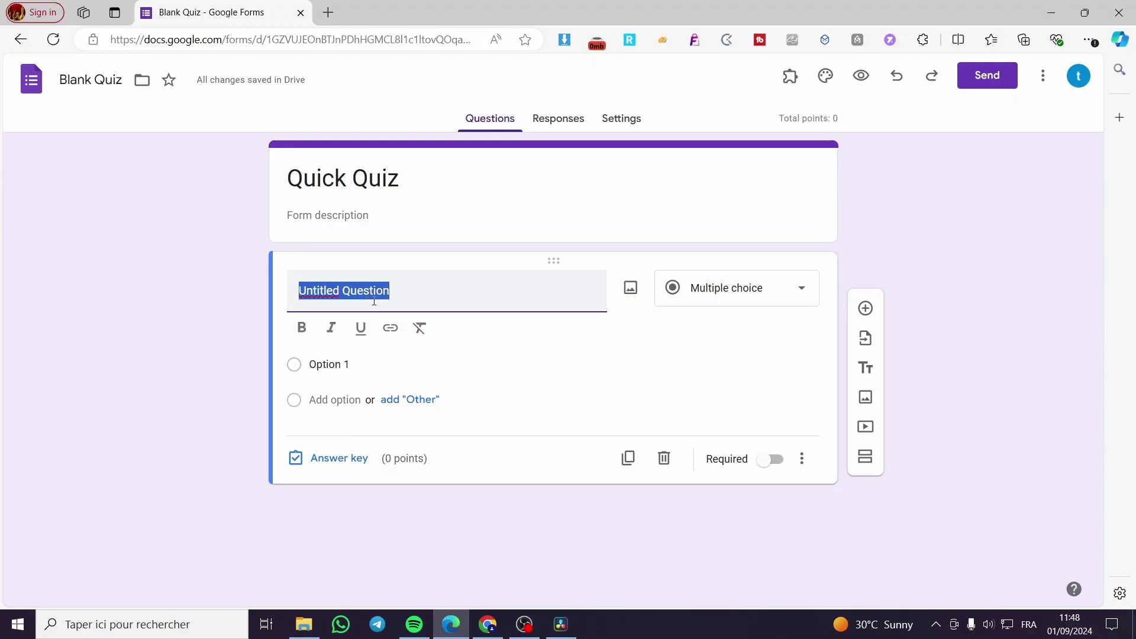
{"action": "type", "text": "Question1"}
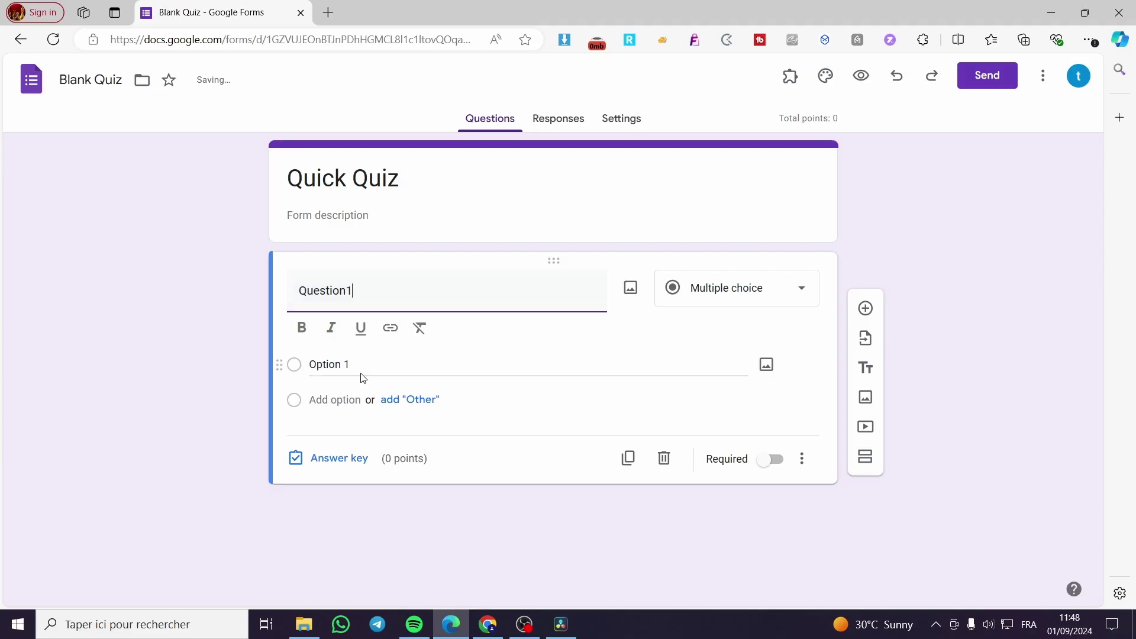
{"action": "left_click", "coordinate": [362, 368]}
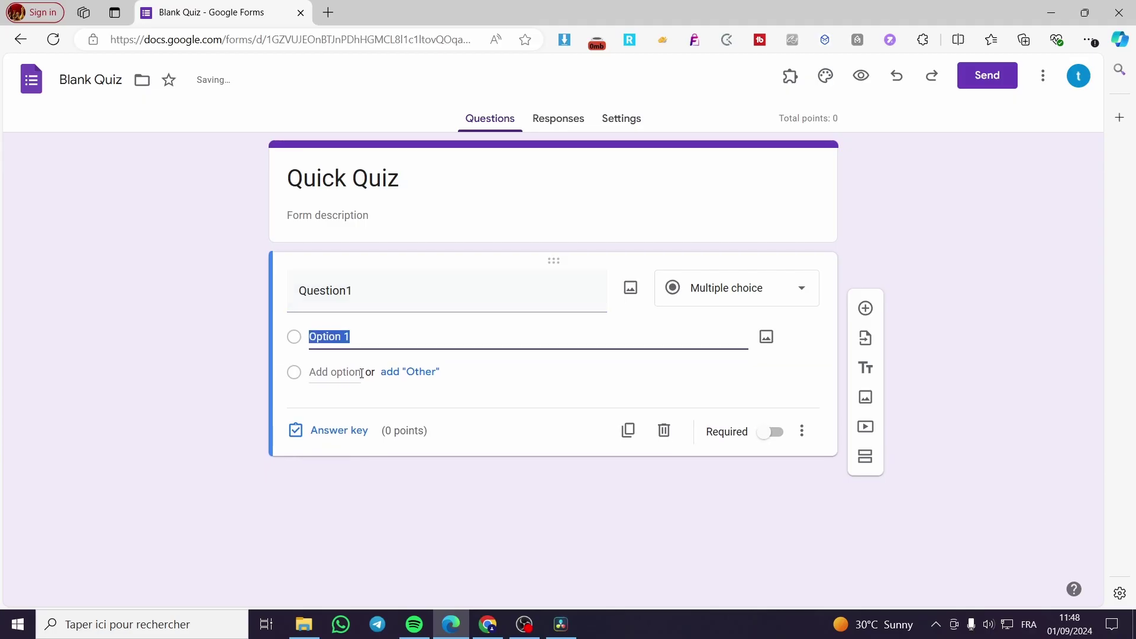
{"action": "type", "text": "yes"}
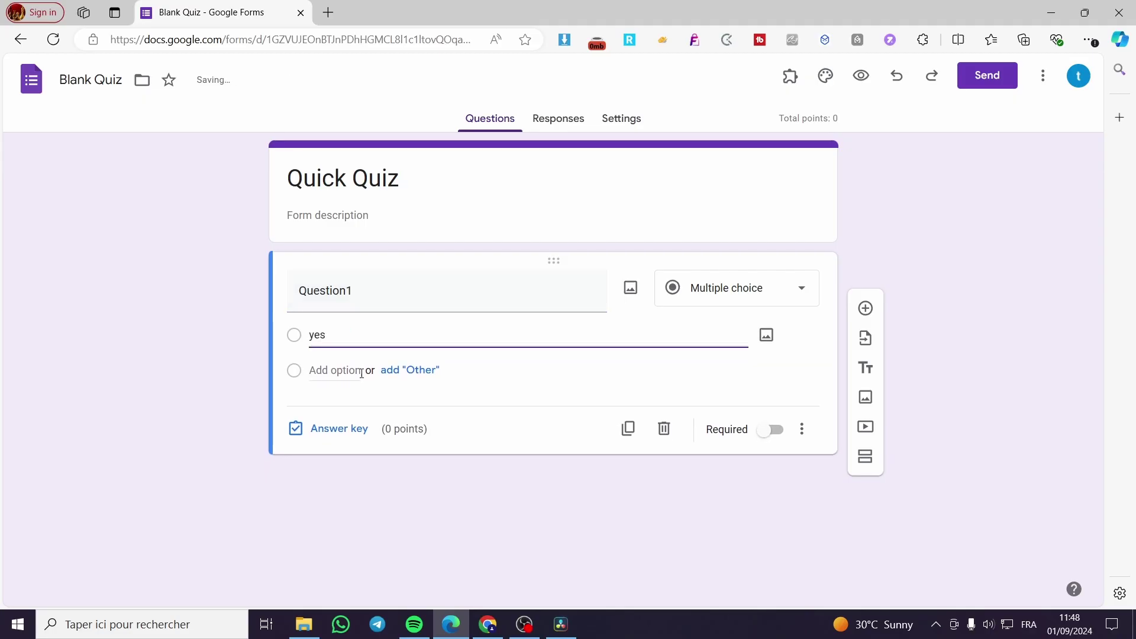
{"action": "left_click", "coordinate": [358, 324]}
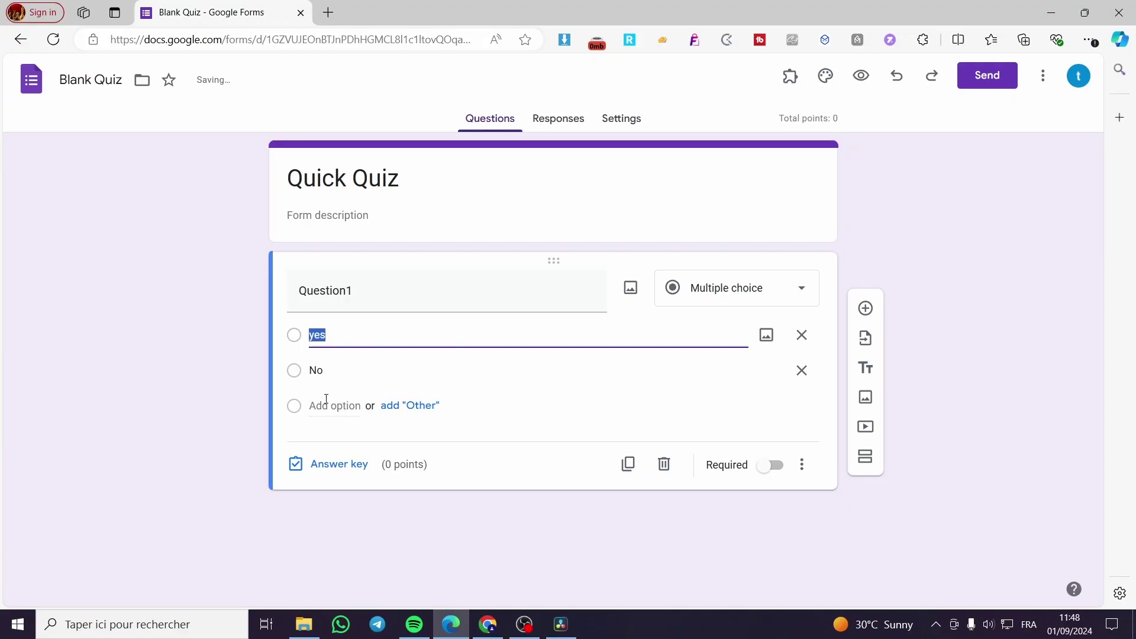
{"action": "left_click", "coordinate": [769, 465]}
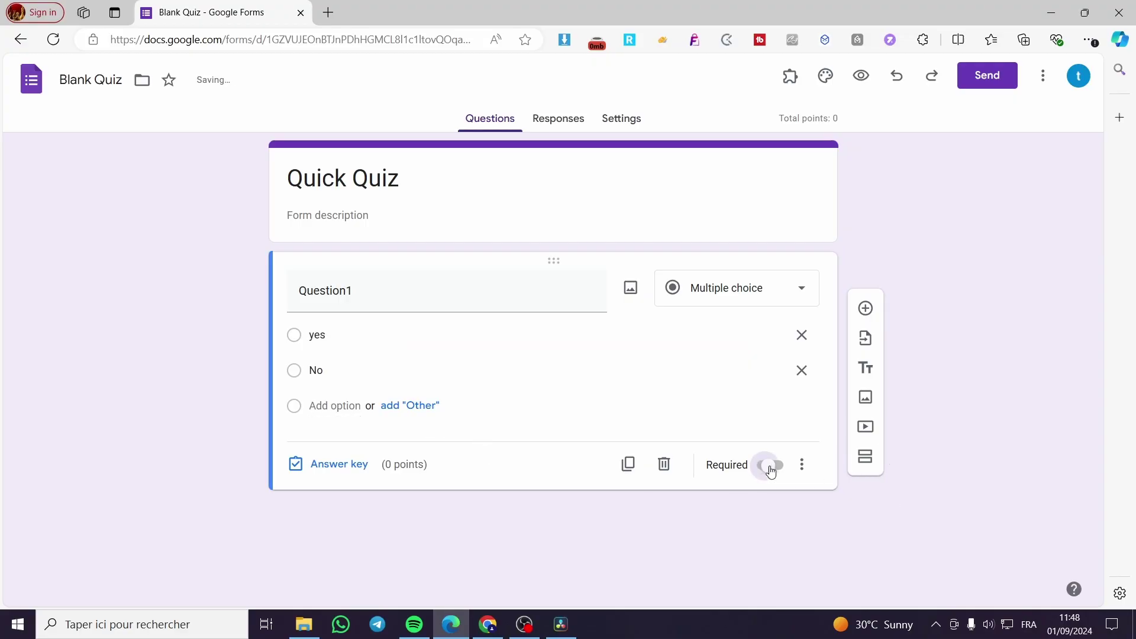
Add Question2 with answer options Yes and No.
{"action": "left_click", "coordinate": [866, 308]}
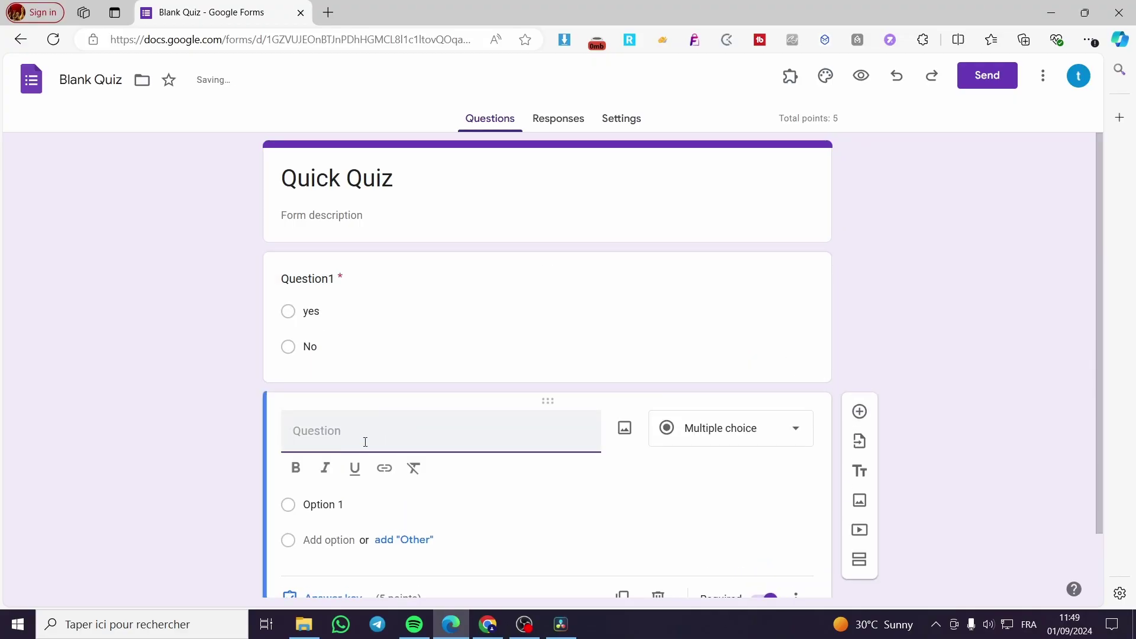
{"action": "type", "text": "S"}
{"action": "key", "text": "BackSpace"}
{"action": "type", "text": "Que"}
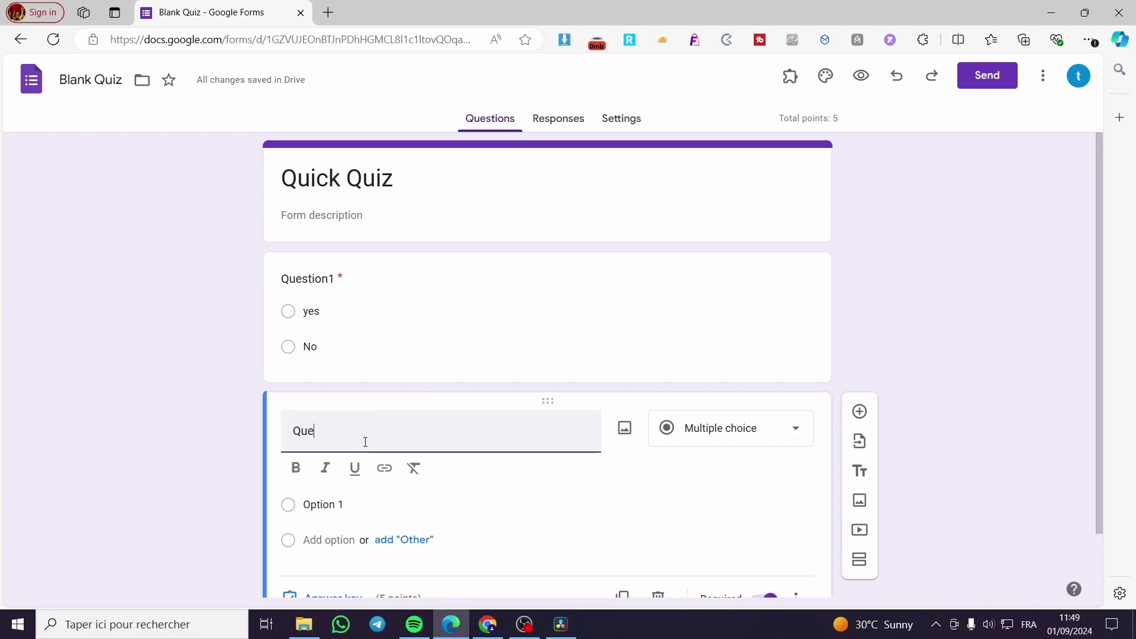
{"action": "type", "text": "stion2"}
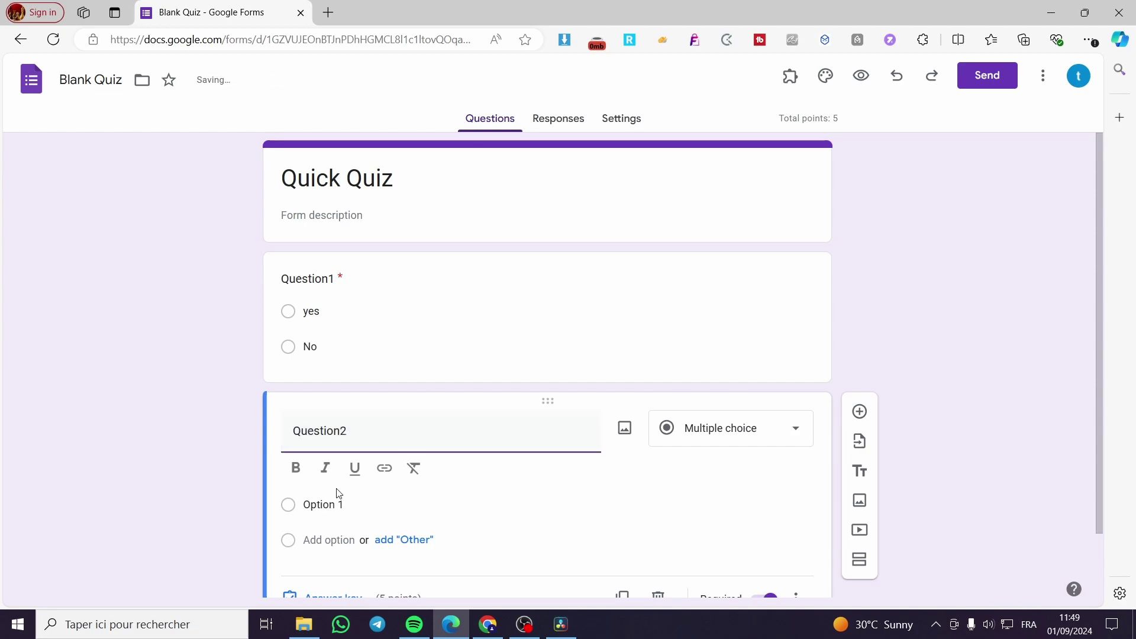
{"action": "left_click", "coordinate": [306, 504]}
{"action": "type", "text": "Y"}
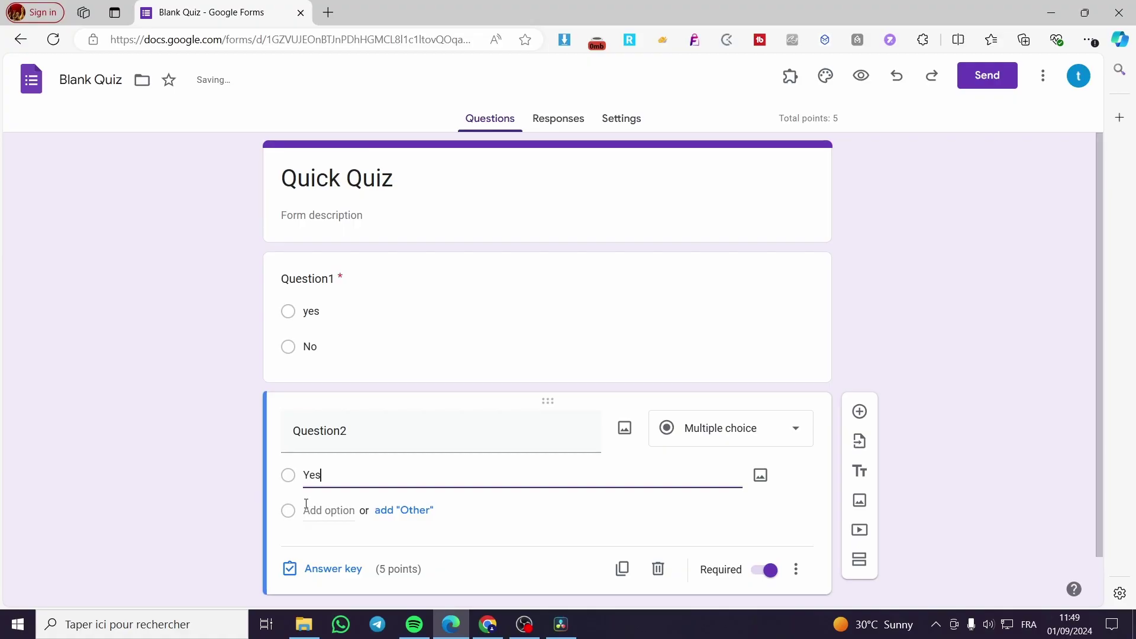
{"action": "type", "text": "es"}
{"action": "left_click", "coordinate": [353, 463]}
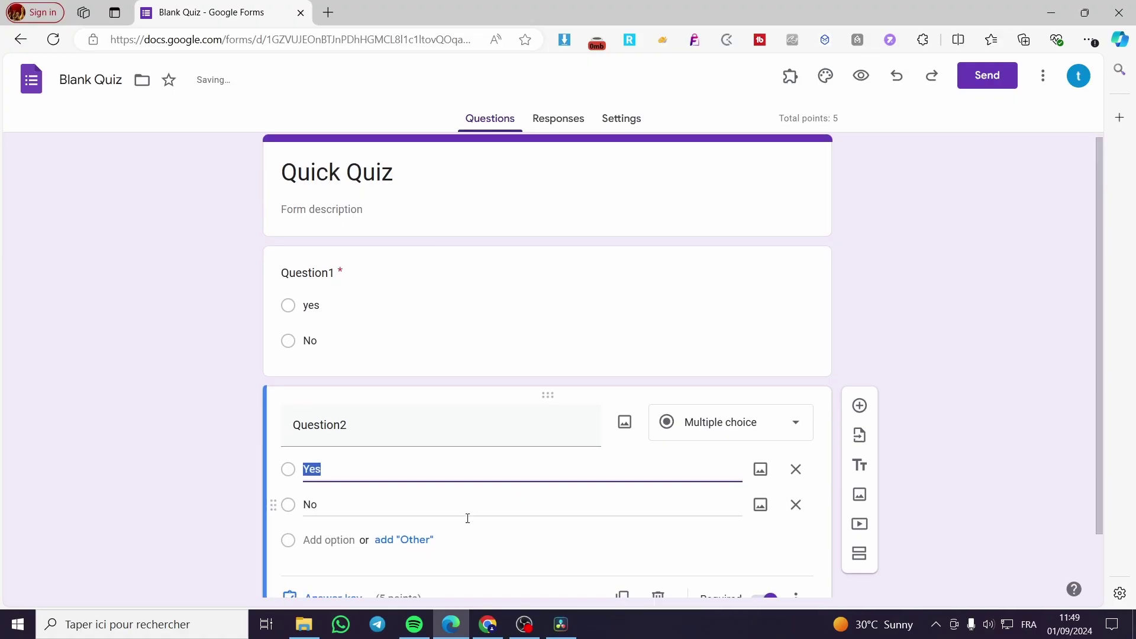
Add Question3 as a multiple-choice question with Yes and No options.
{"action": "left_click", "coordinate": [858, 330]}
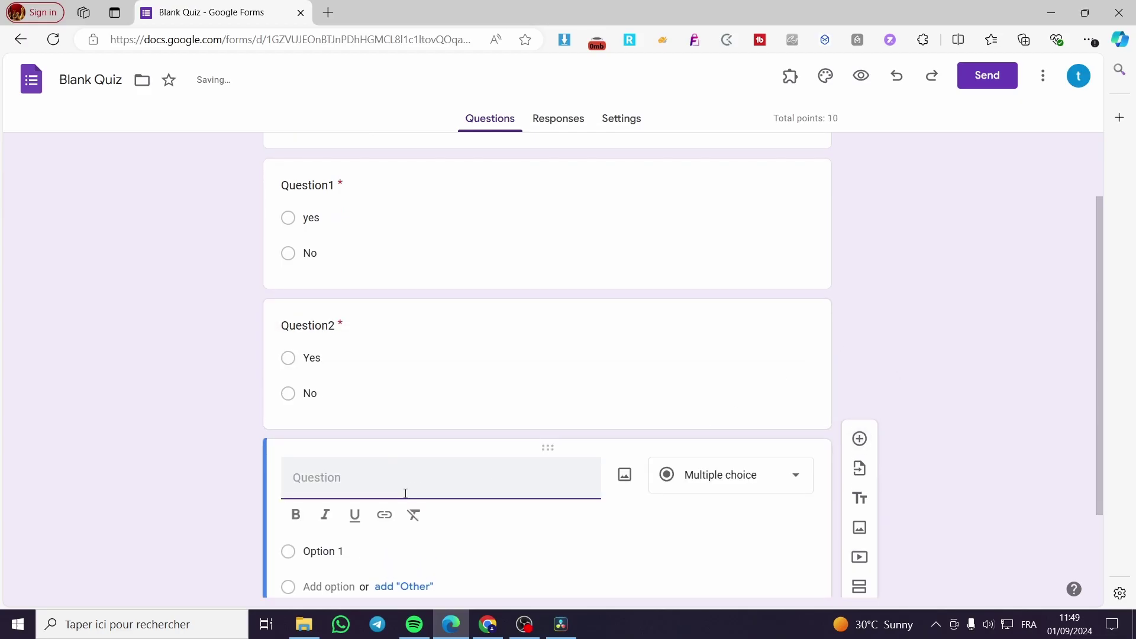
{"action": "type", "text": "Quest"}
{"action": "left_click", "coordinate": [346, 478]}
{"action": "key", "text": "BackSpace"}
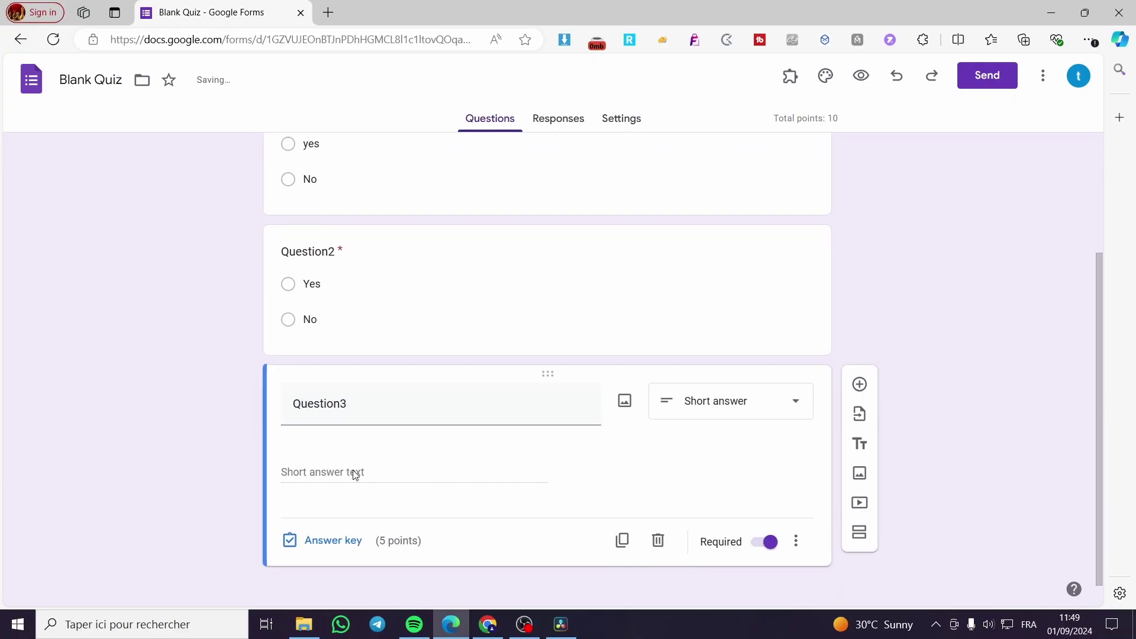
{"action": "left_click", "coordinate": [736, 419]}
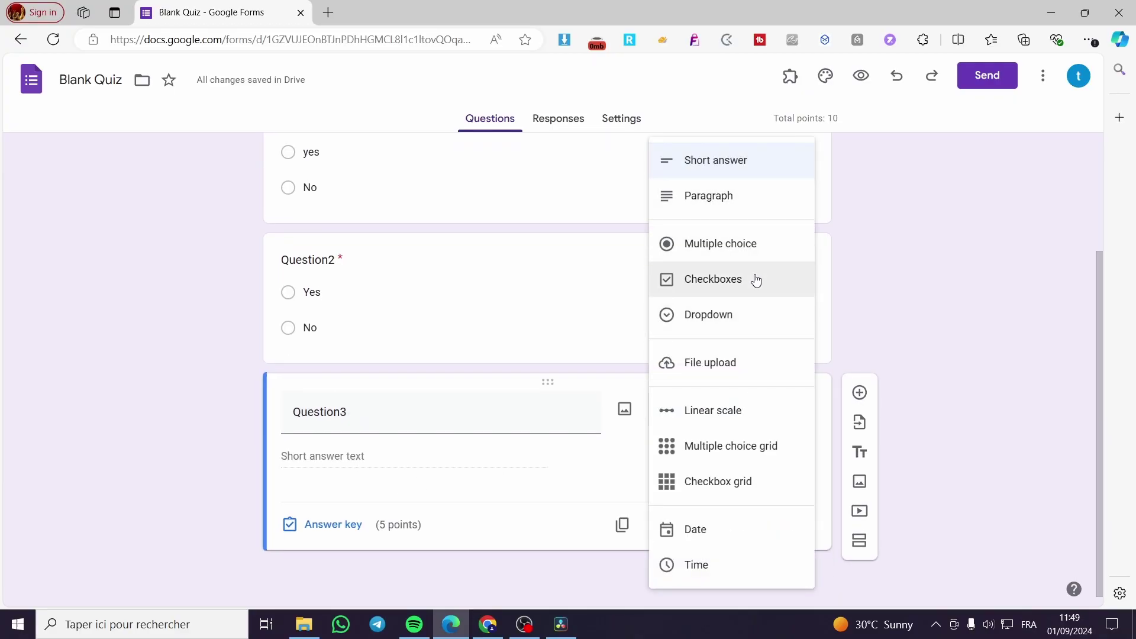
{"action": "left_click", "coordinate": [762, 255]}
{"action": "left_click", "coordinate": [352, 458]}
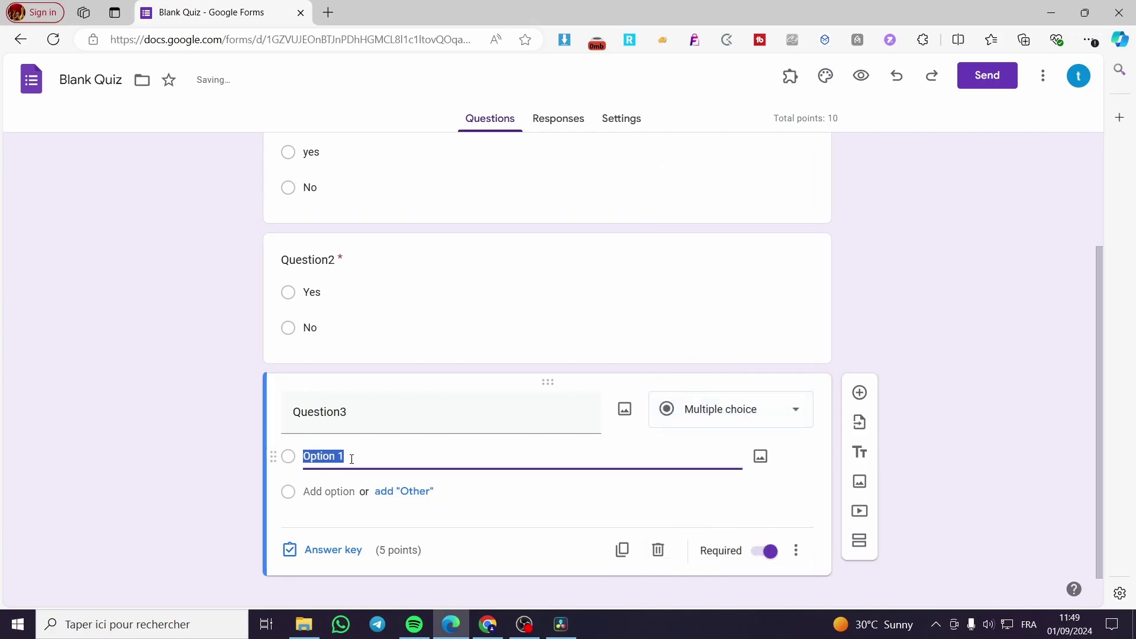
{"action": "type", "text": "Yes"}
{"action": "left_click", "coordinate": [335, 490]}
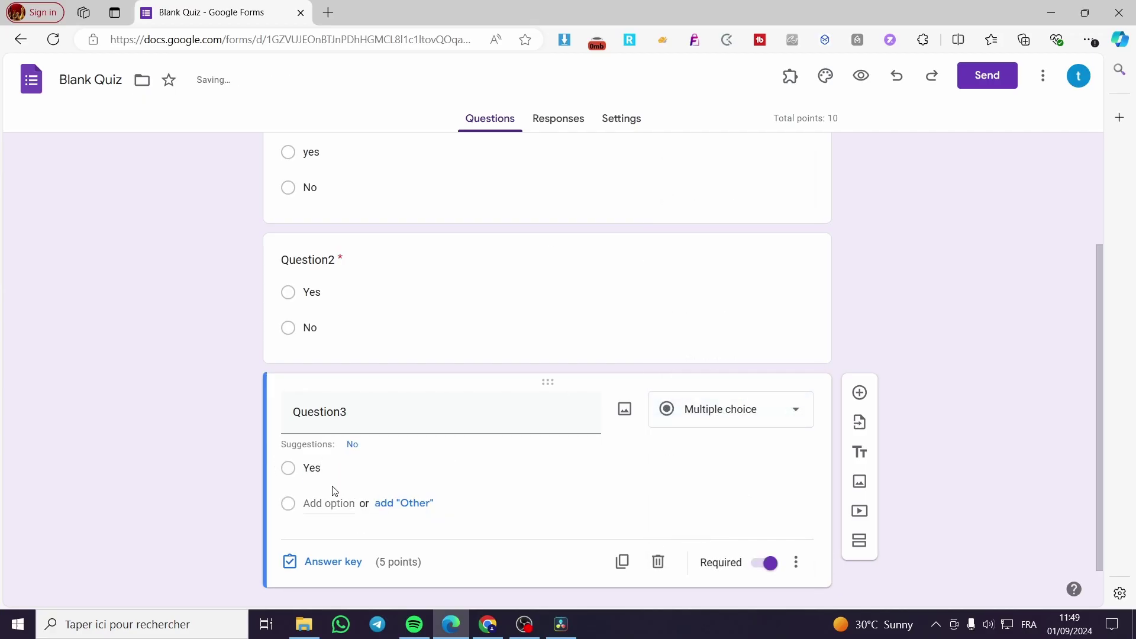
{"action": "left_click", "coordinate": [351, 445]}
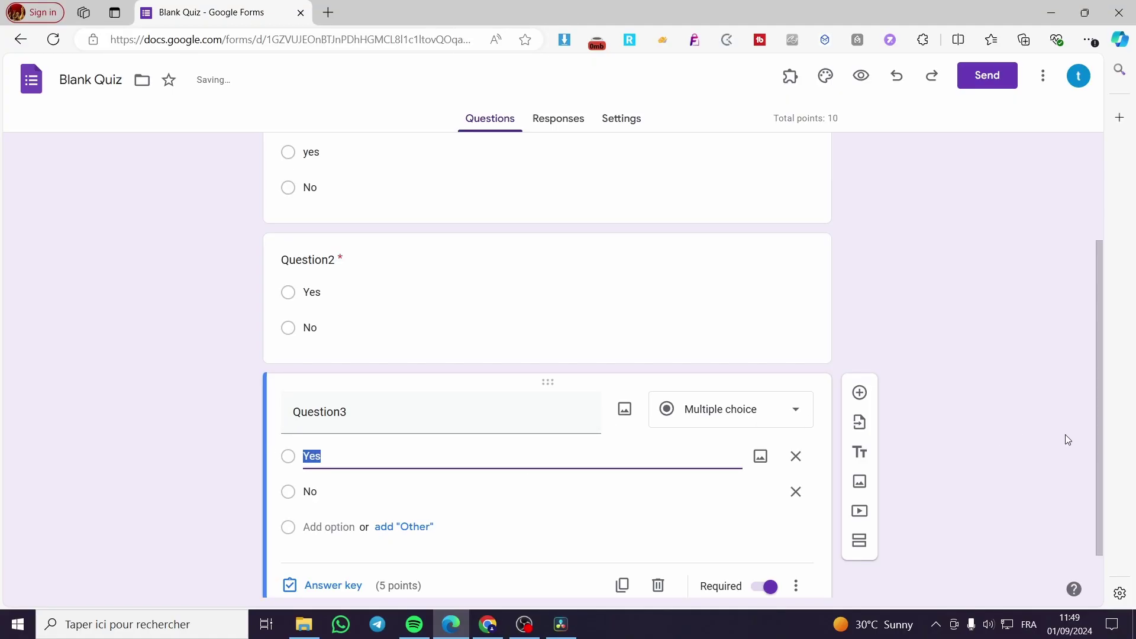
{"action": "left_click", "coordinate": [992, 434]}
{"action": "scroll", "coordinate": [896, 534], "scroll_direction": "down", "scroll_amount": 1}
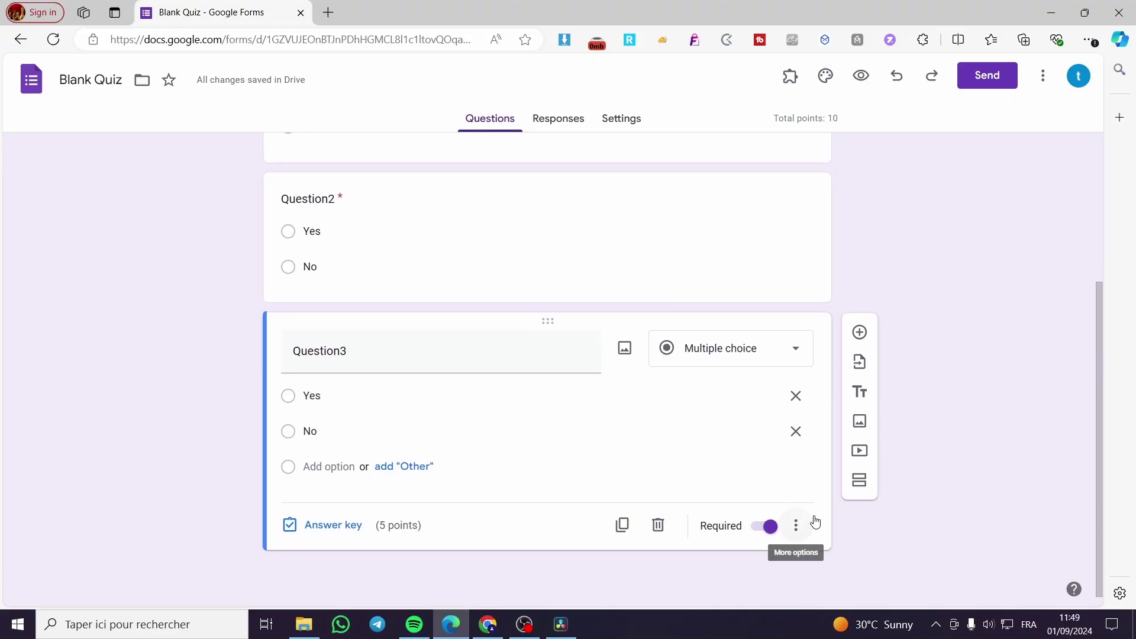
Add a new section after Question3 and title it 'Phase Two of the Quiz'.
{"action": "left_click", "coordinate": [859, 480]}
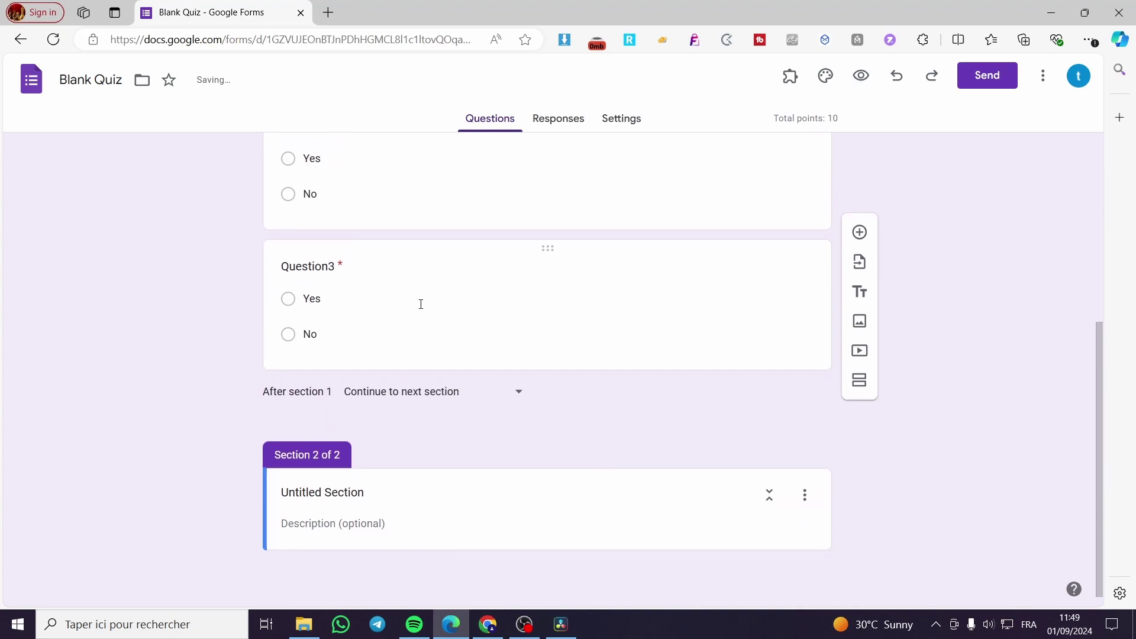
{"action": "left_click", "coordinate": [358, 493]}
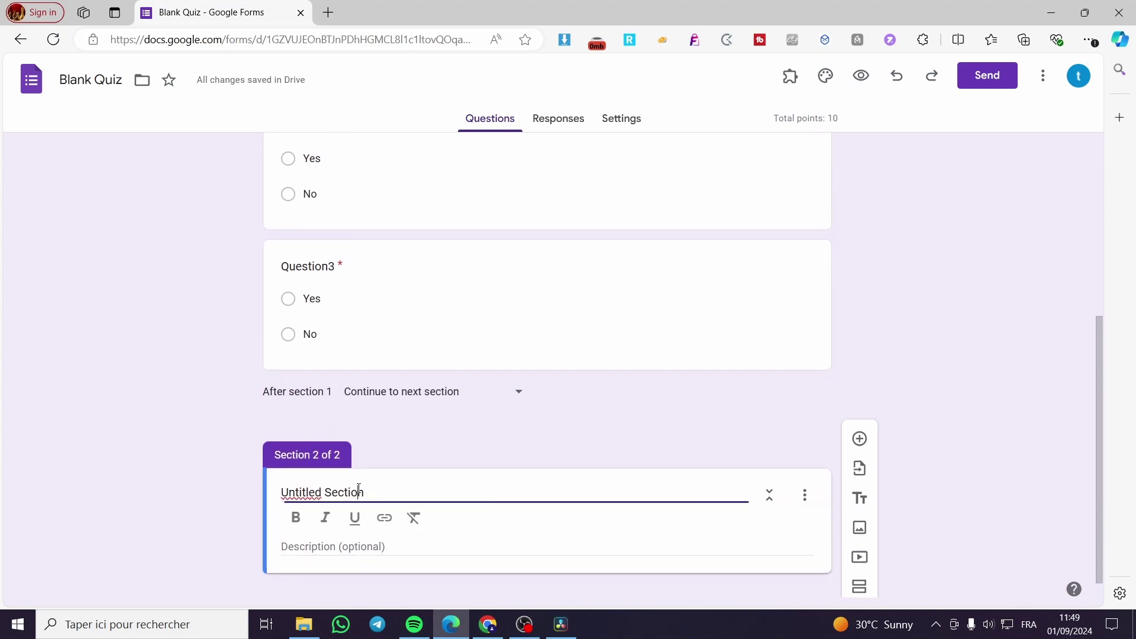
{"action": "left_click_drag", "start_coordinate": [377, 493], "coordinate": [229, 503]}
{"action": "type", "text": "Phase"}
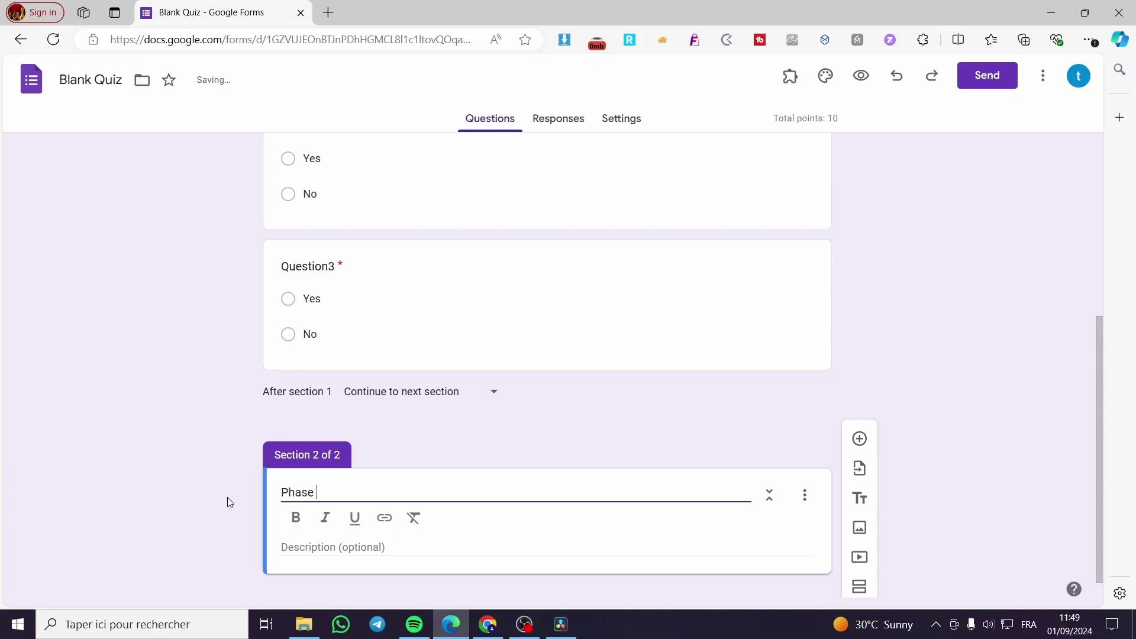
{"action": "type", "text": " Two of th"}
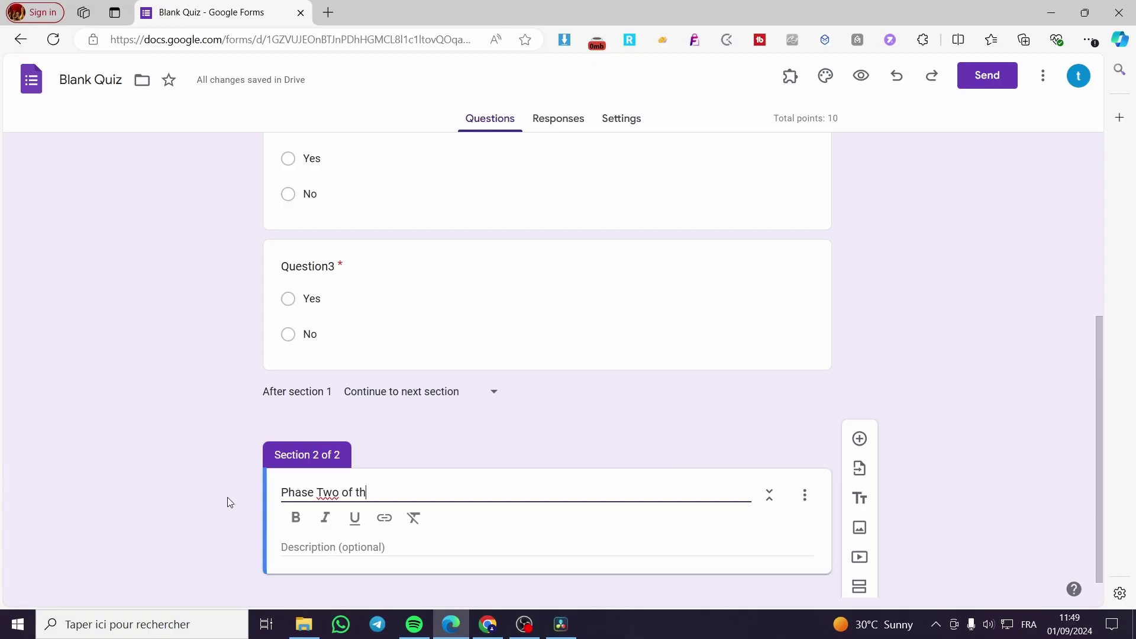
{"action": "type", "text": "e Quizz"}
{"action": "key", "text": "BackSpace"}
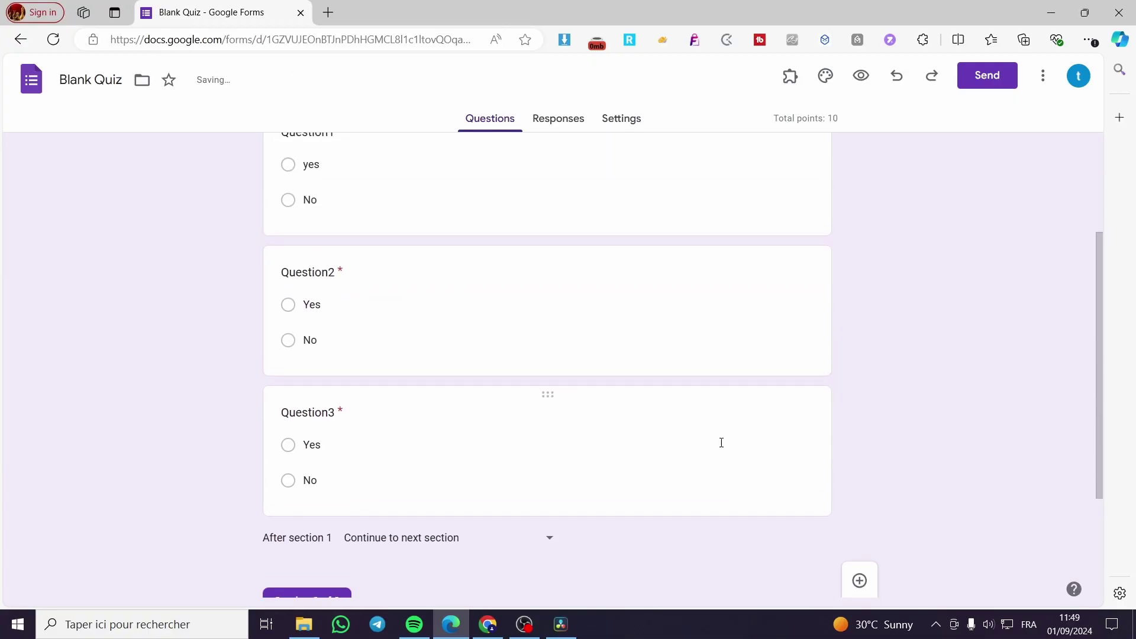
Add a multiple-choice 'Question bonus 1' to section 2 with answers yes and no.
{"action": "left_click", "coordinate": [354, 546]}
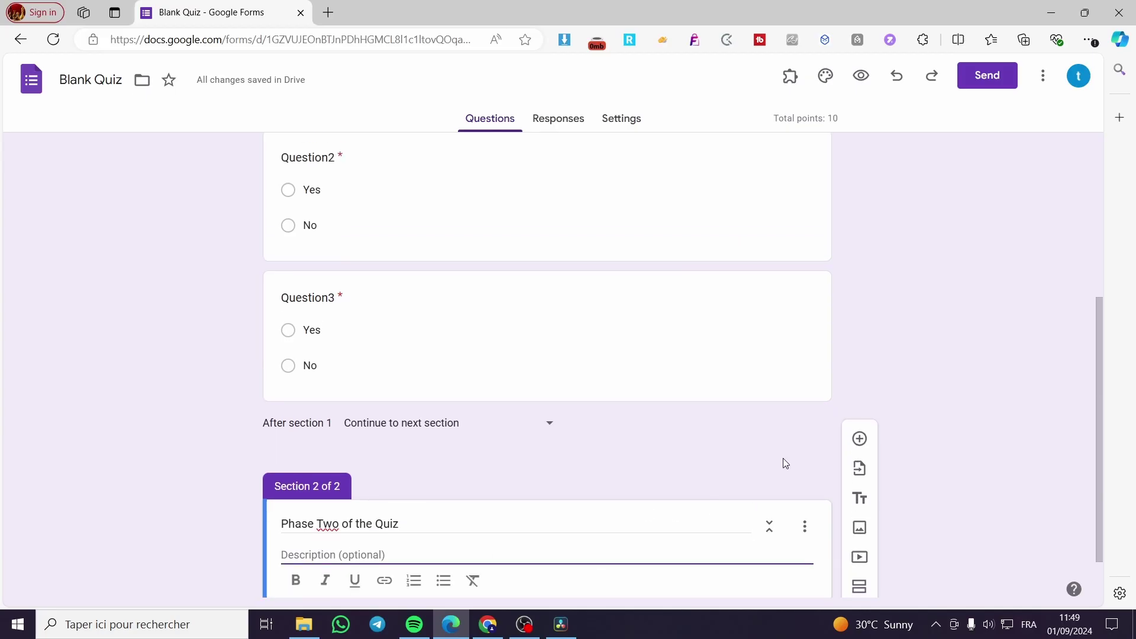
{"action": "scroll", "coordinate": [895, 480], "scroll_direction": "down", "scroll_amount": 1}
{"action": "left_click", "coordinate": [860, 438]}
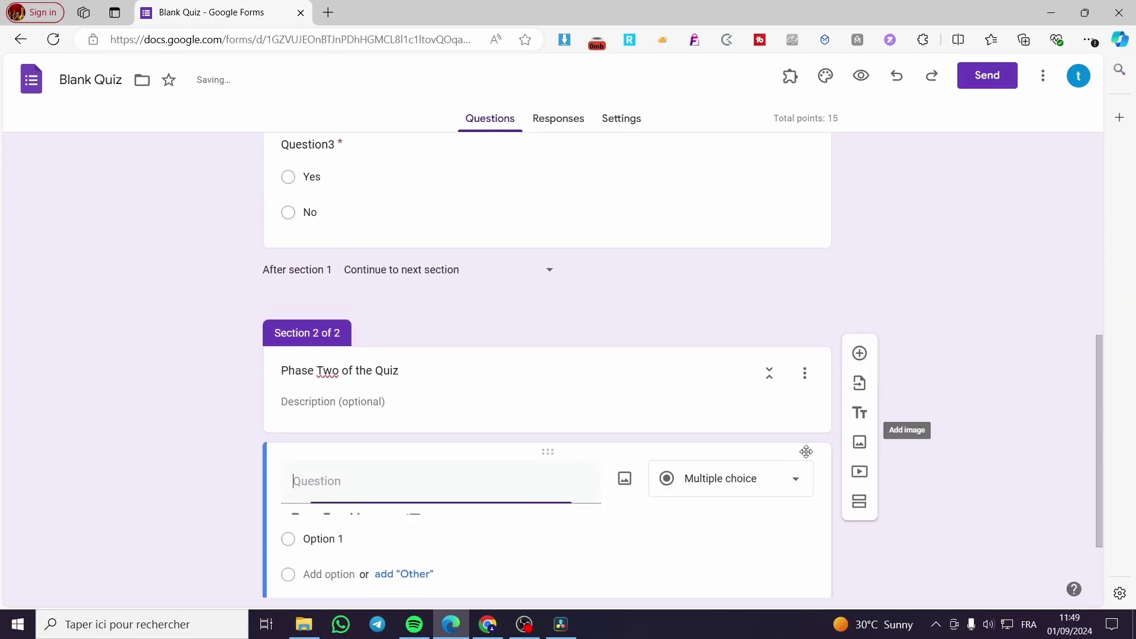
{"action": "type", "text": "Que"}
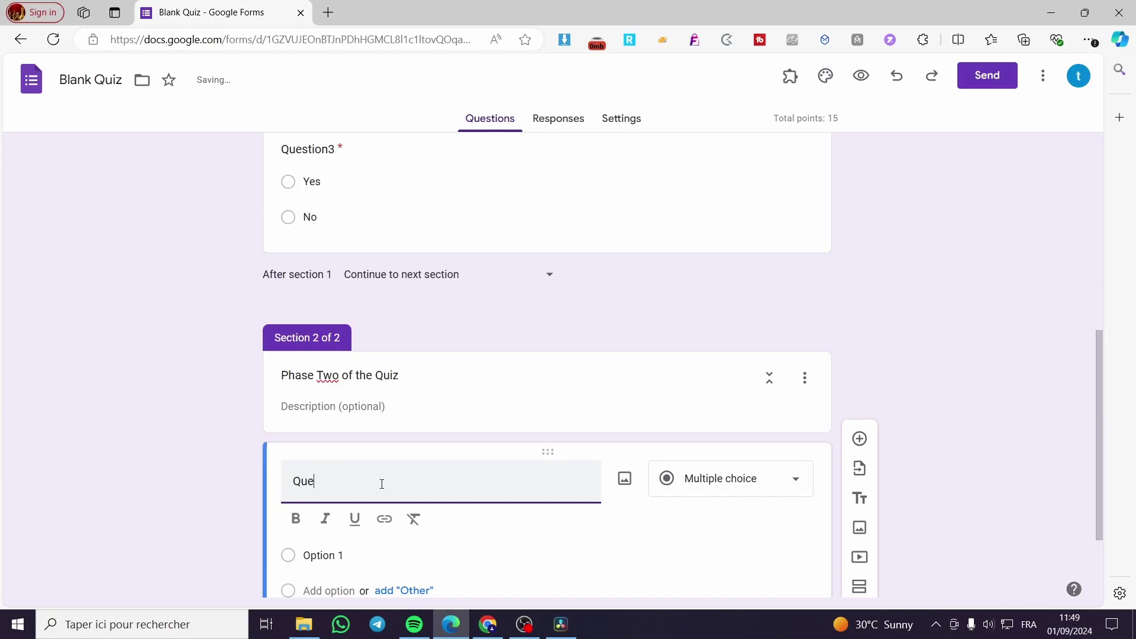
{"action": "type", "text": "stion bo"}
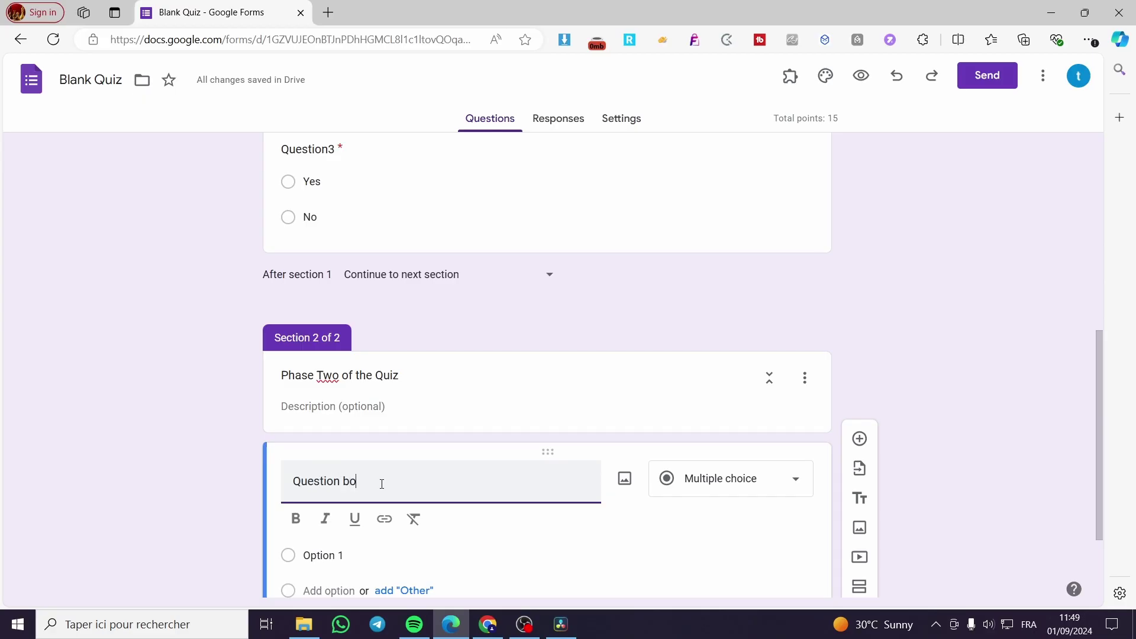
{"action": "type", "text": "nus 1"}
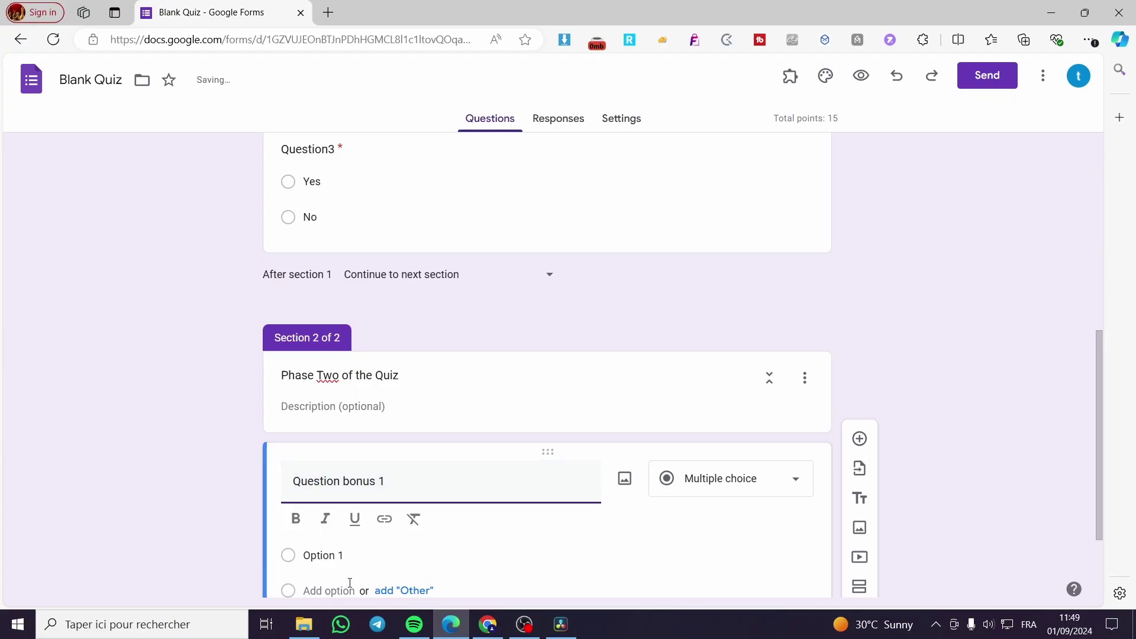
{"action": "left_click", "coordinate": [790, 477]}
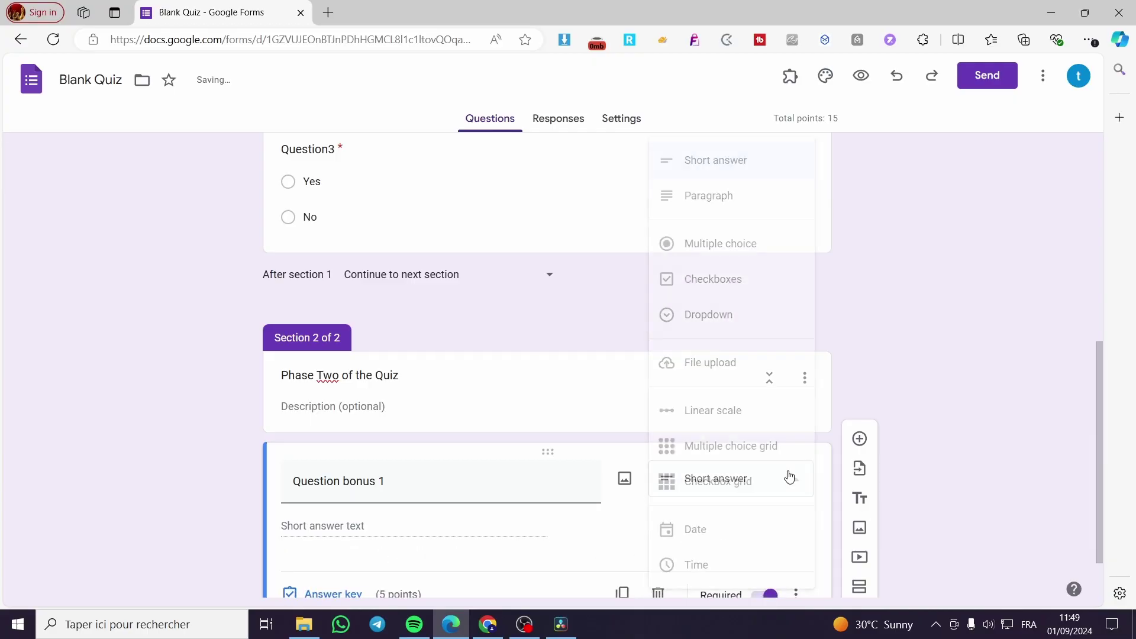
{"action": "left_click", "coordinate": [719, 245]}
{"action": "left_click", "coordinate": [414, 529]}
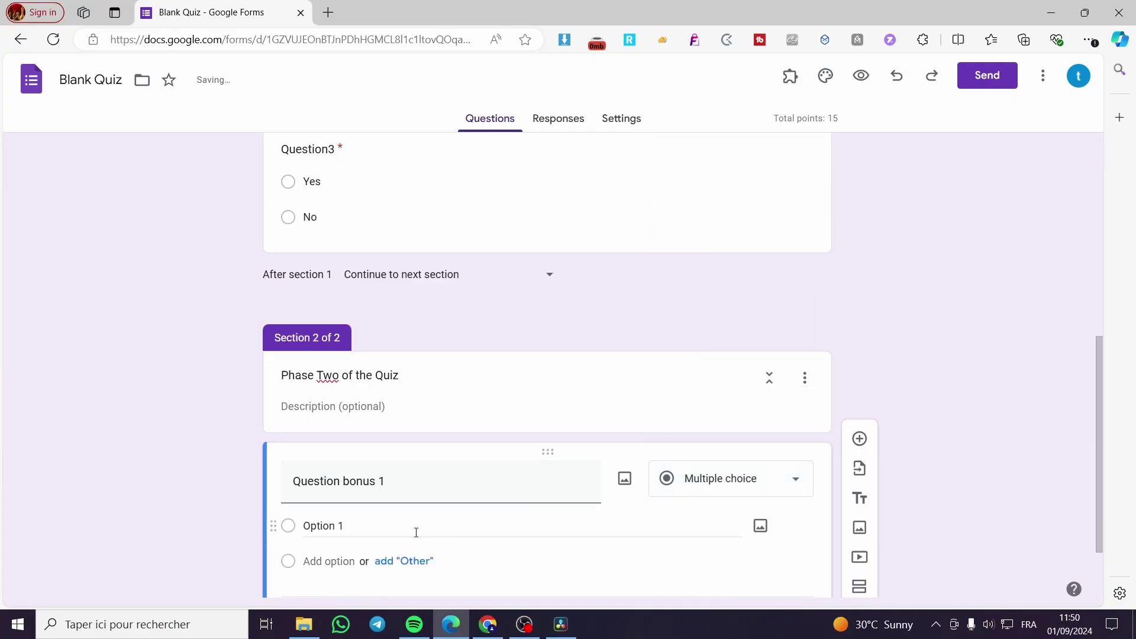
{"action": "type", "text": "yes"}
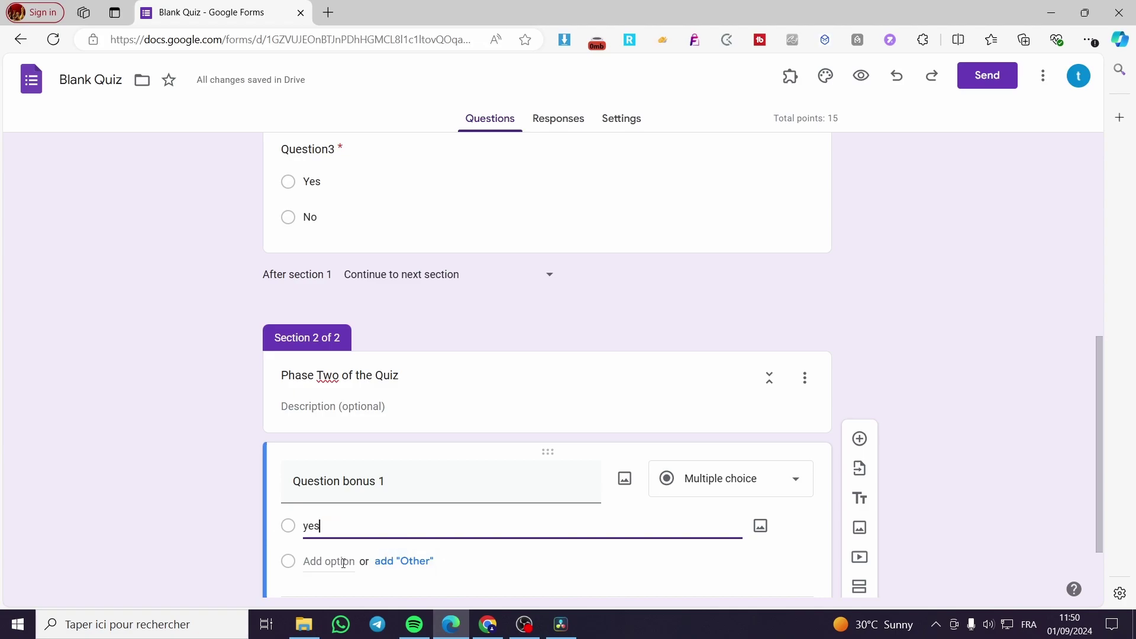
{"action": "key", "text": "Return"}
{"action": "type", "text": "no"}
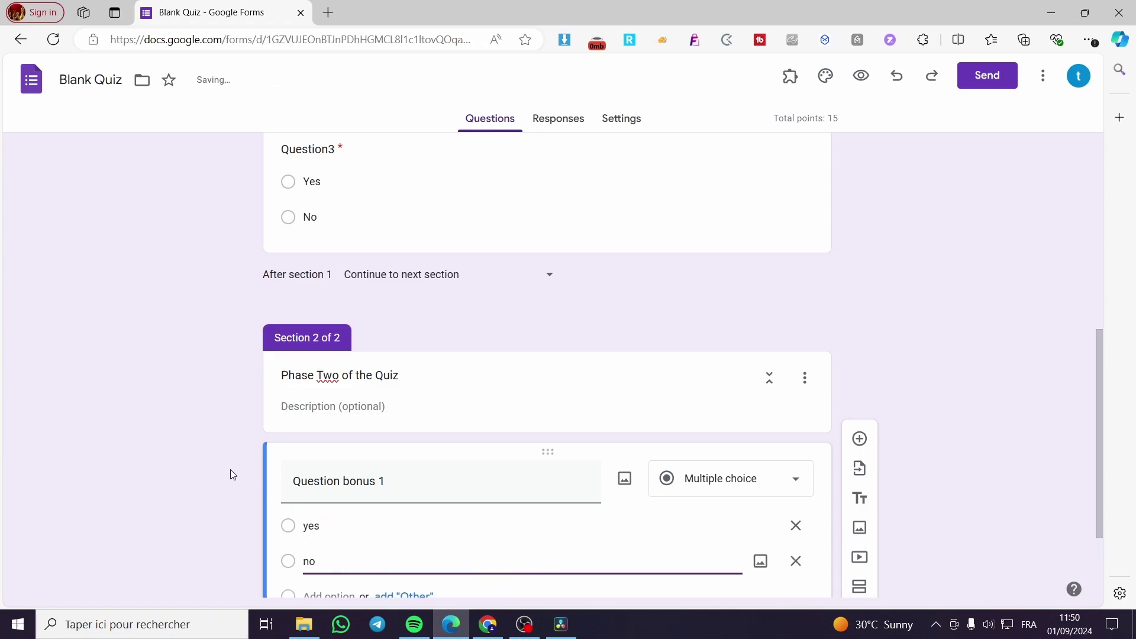
{"action": "left_click", "coordinate": [232, 474]}
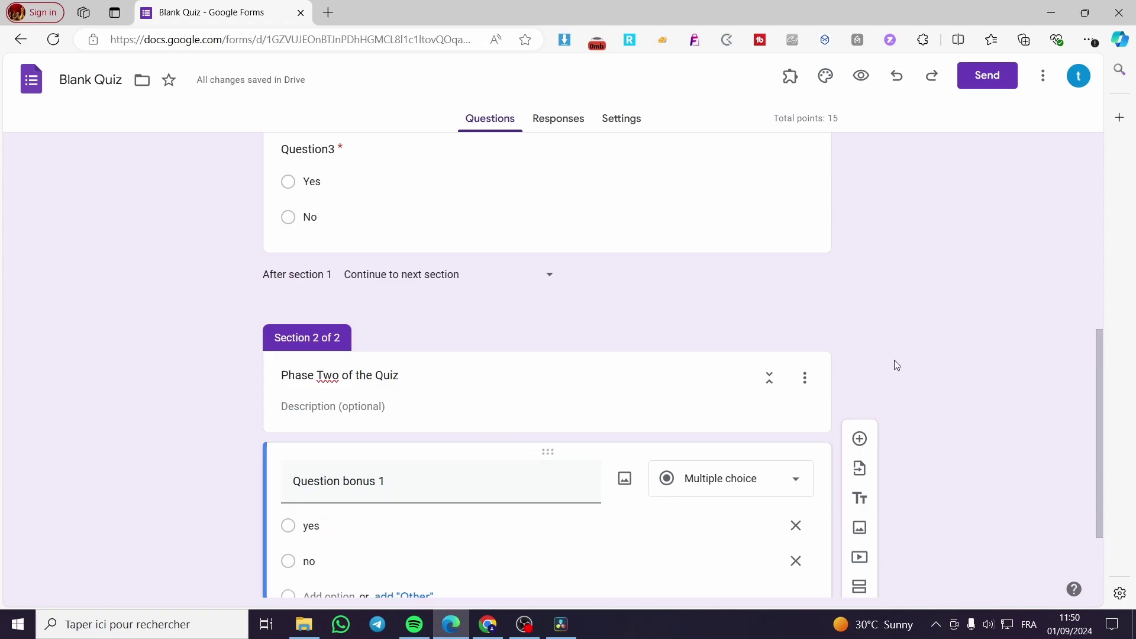
Enable section-based branching on Question3 and route Yes to section 2 (Phase Two of the Quiz).
{"action": "scroll", "coordinate": [282, 273], "scroll_direction": "up", "scroll_amount": 1}
{"action": "scroll", "coordinate": [432, 294], "scroll_direction": "up", "scroll_amount": 6}
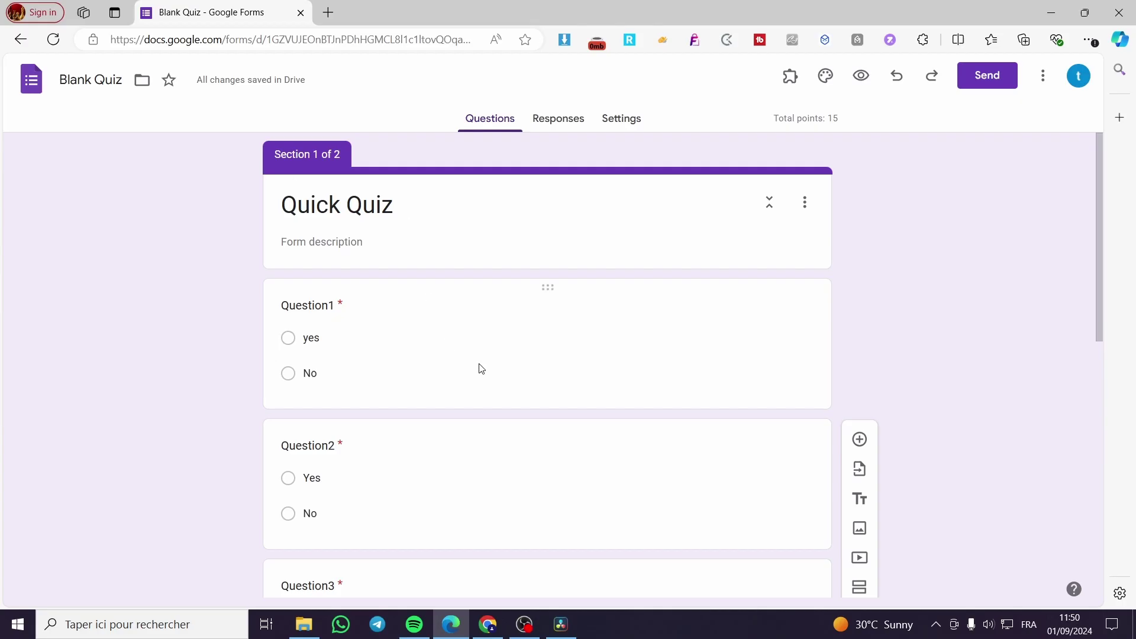
{"action": "scroll", "coordinate": [521, 395], "scroll_direction": "down", "scroll_amount": 4}
{"action": "left_click", "coordinate": [731, 387]}
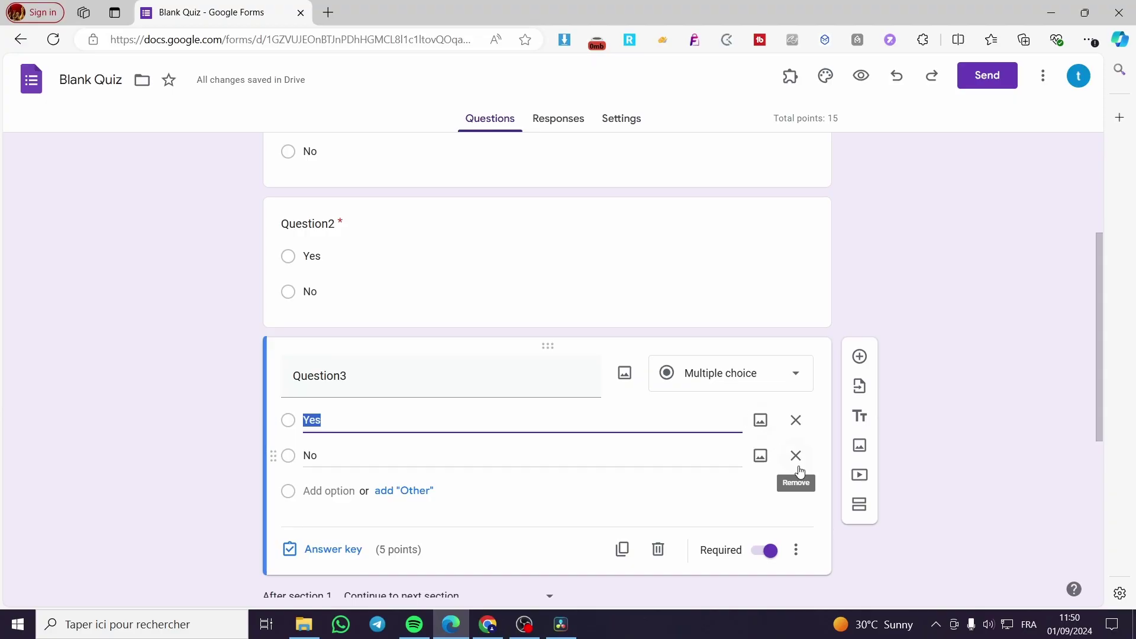
{"action": "left_click", "coordinate": [798, 551]}
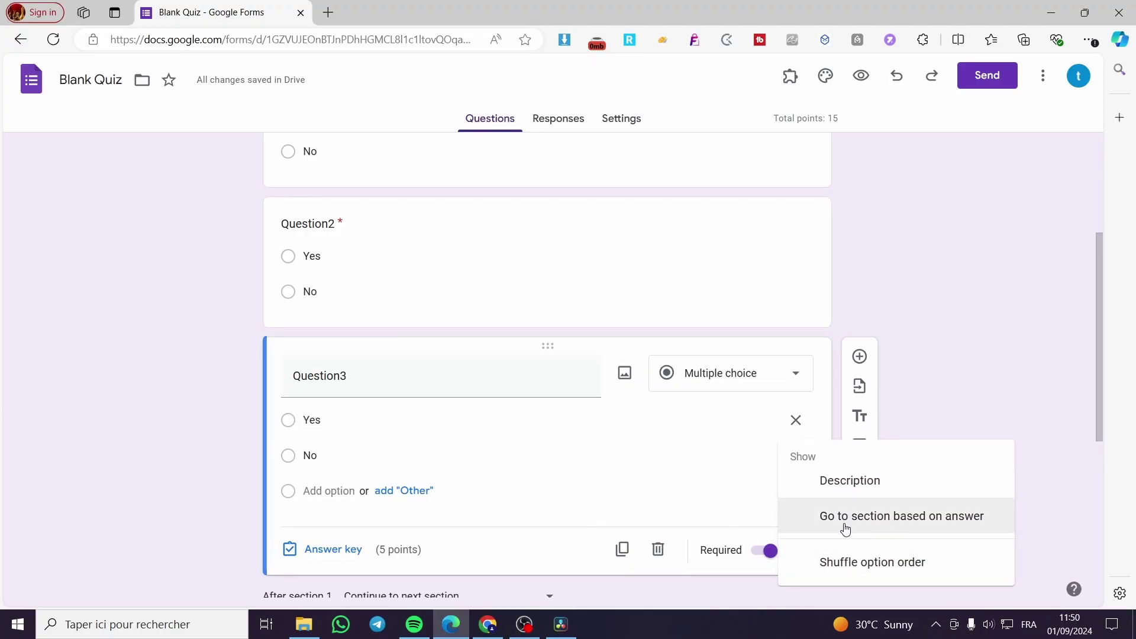
{"action": "left_click", "coordinate": [955, 527]}
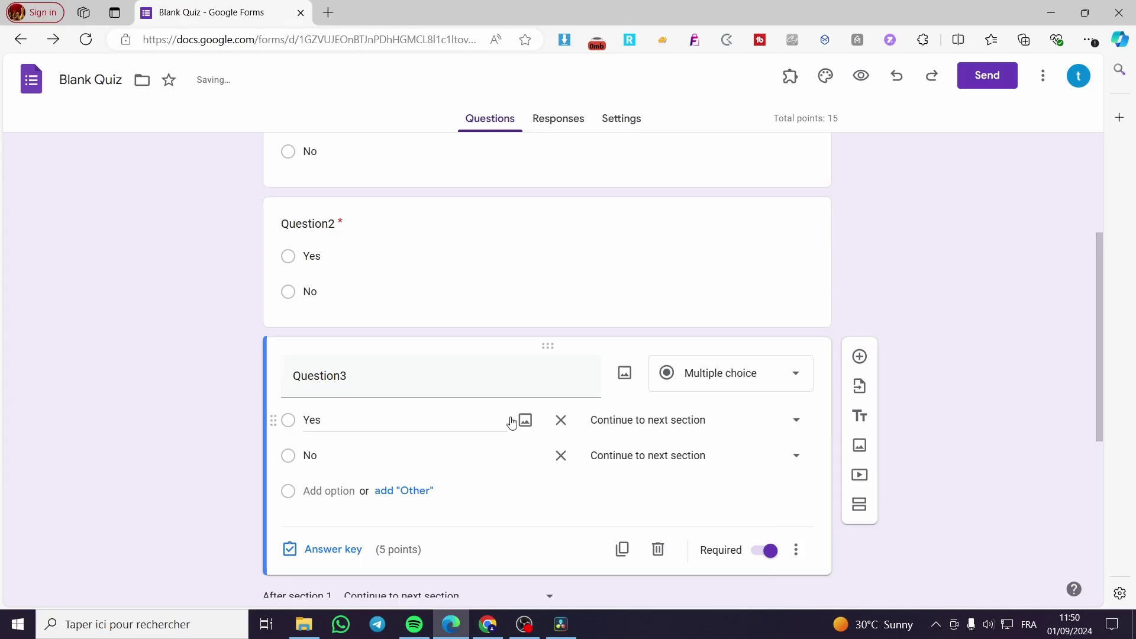
{"action": "scroll", "coordinate": [402, 422], "scroll_direction": "down", "scroll_amount": 1}
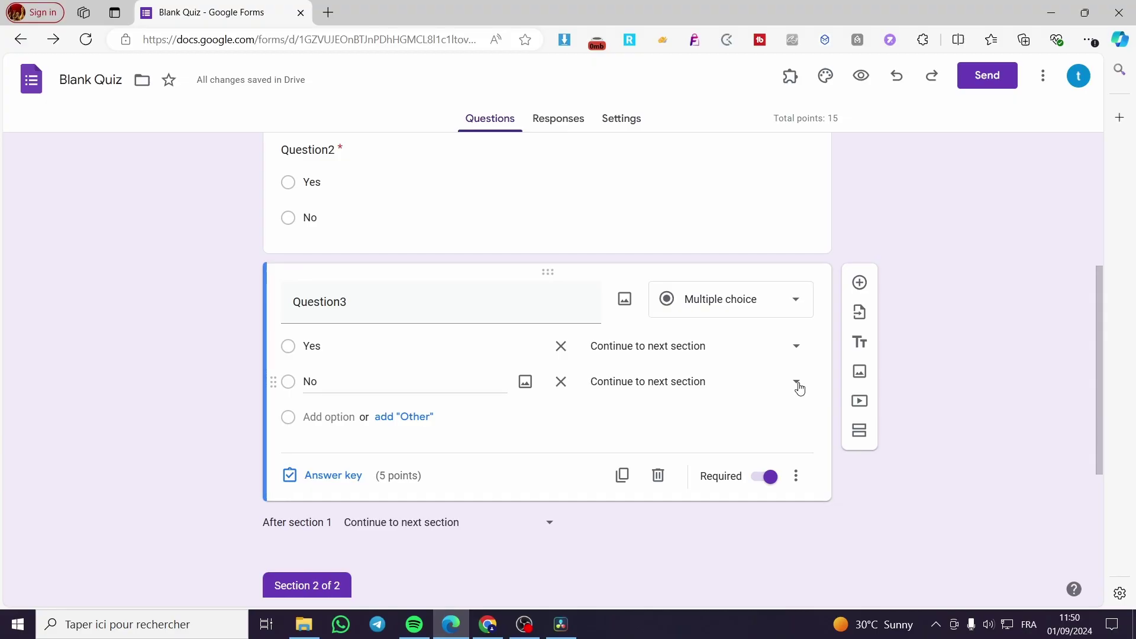
{"action": "scroll", "coordinate": [449, 520], "scroll_direction": "down", "scroll_amount": 3}
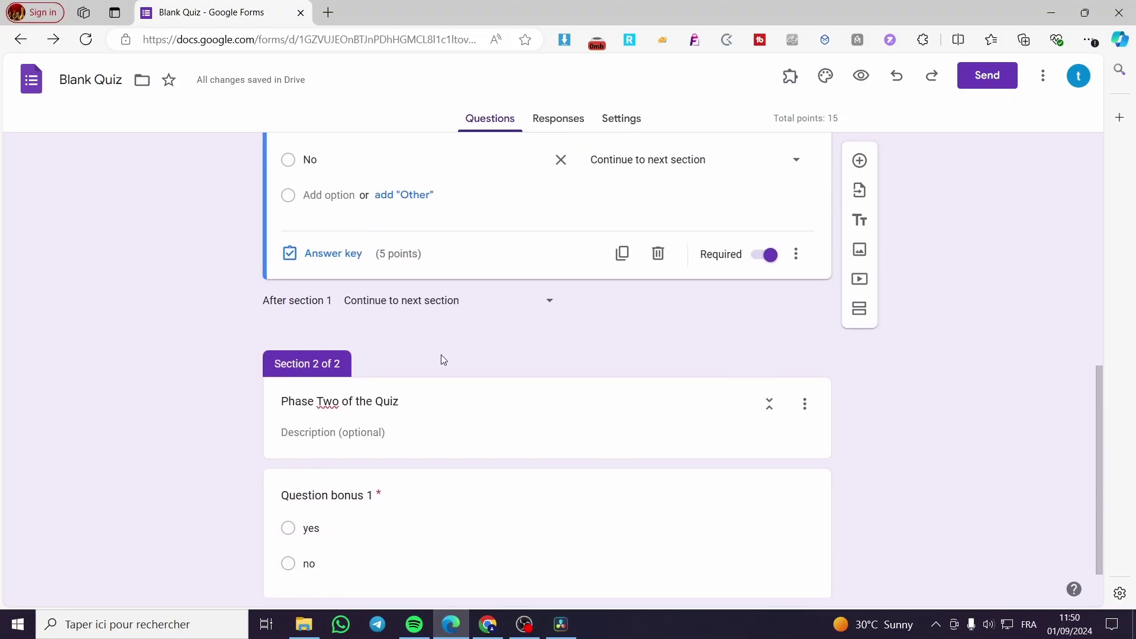
{"action": "scroll", "coordinate": [442, 360], "scroll_direction": "up", "scroll_amount": 2}
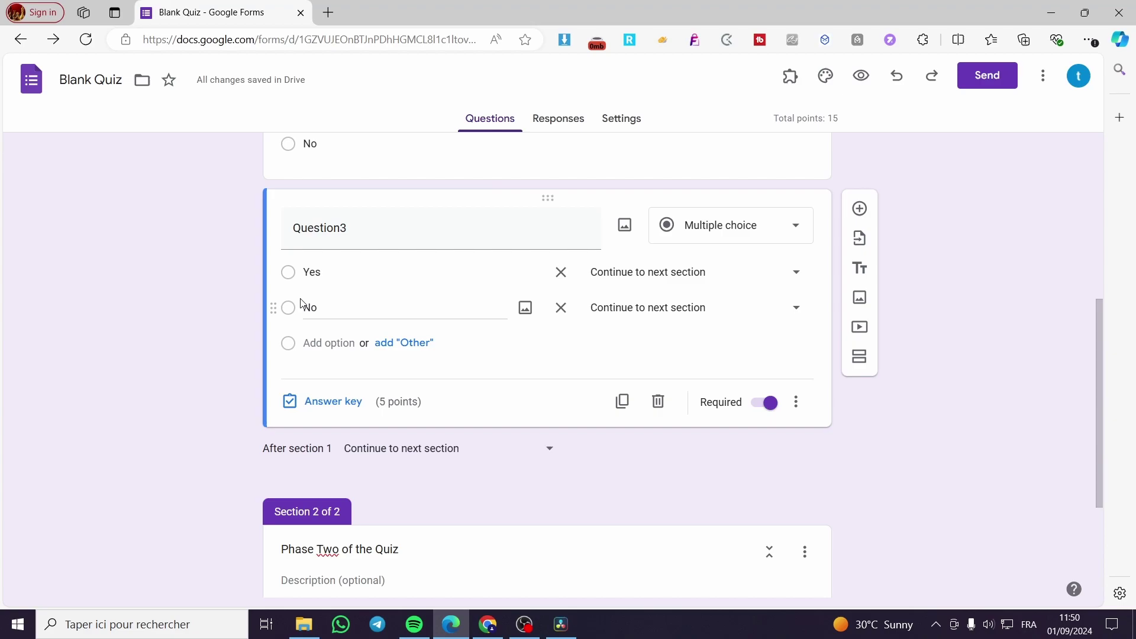
{"action": "left_click", "coordinate": [796, 273]}
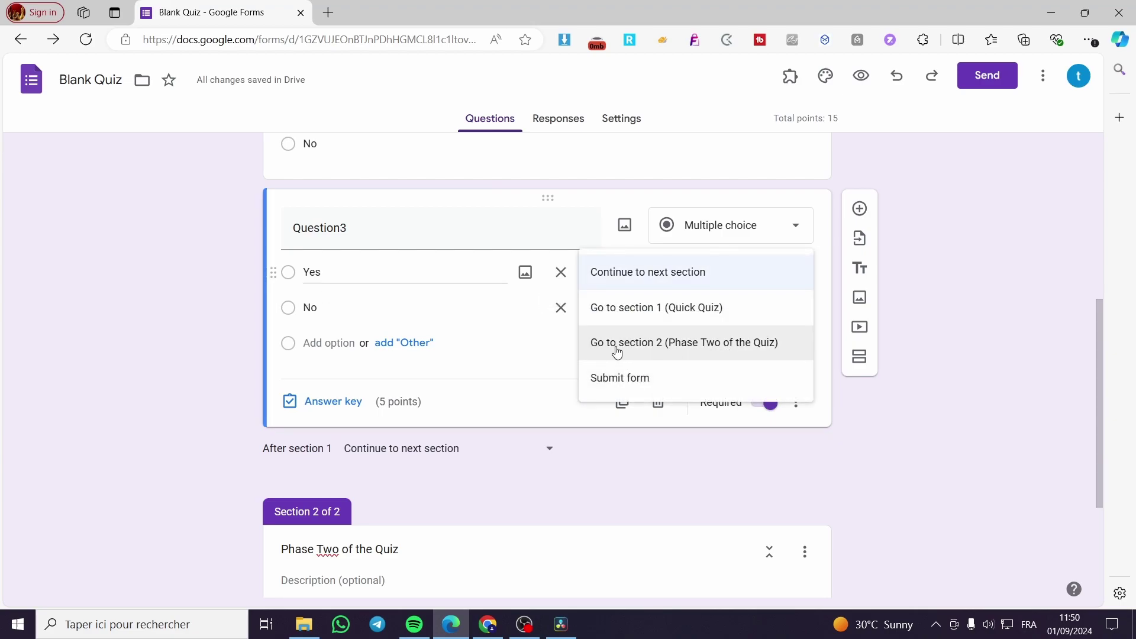
{"action": "left_click", "coordinate": [680, 354]}
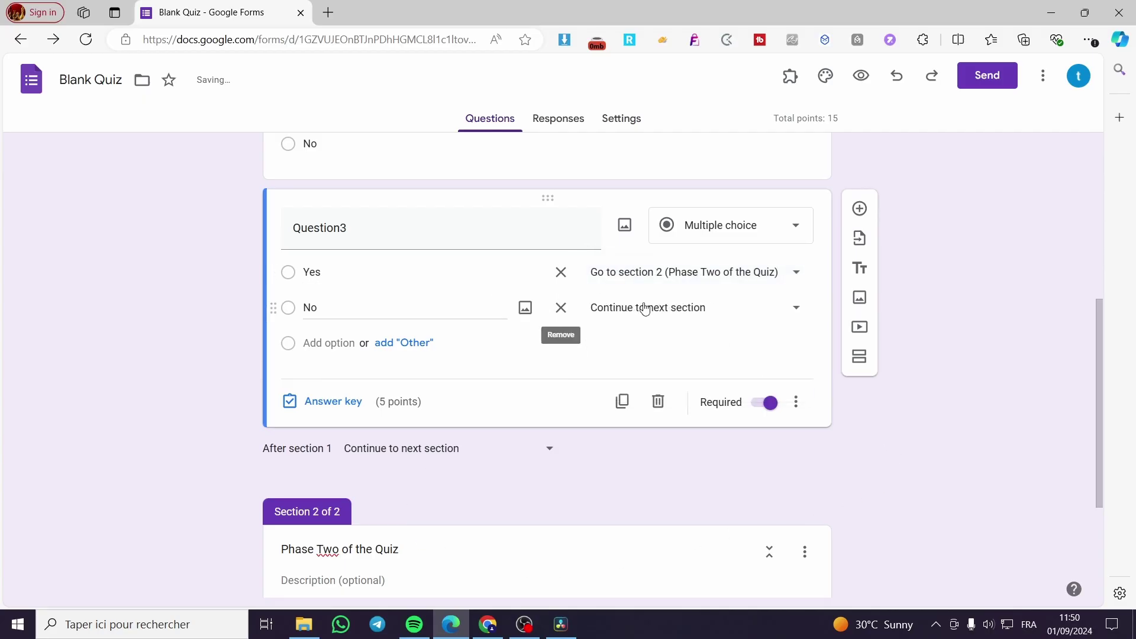
In the Send dialog, keep email collection off and bring up the form's shareable link.
{"action": "left_click", "coordinate": [978, 87]}
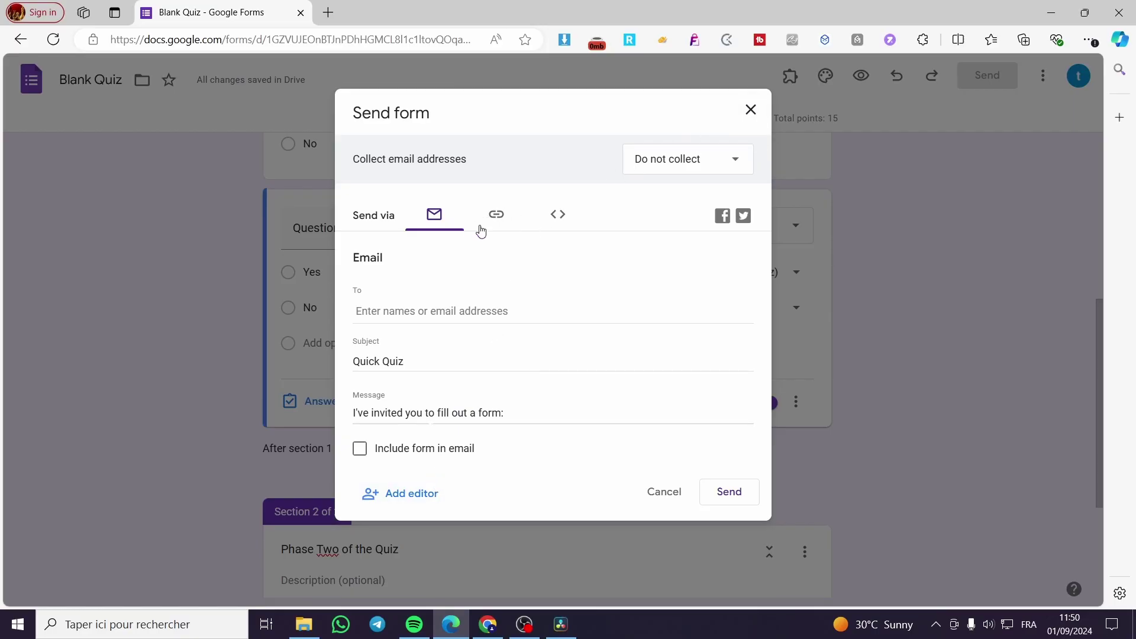
{"action": "left_click", "coordinate": [688, 167]}
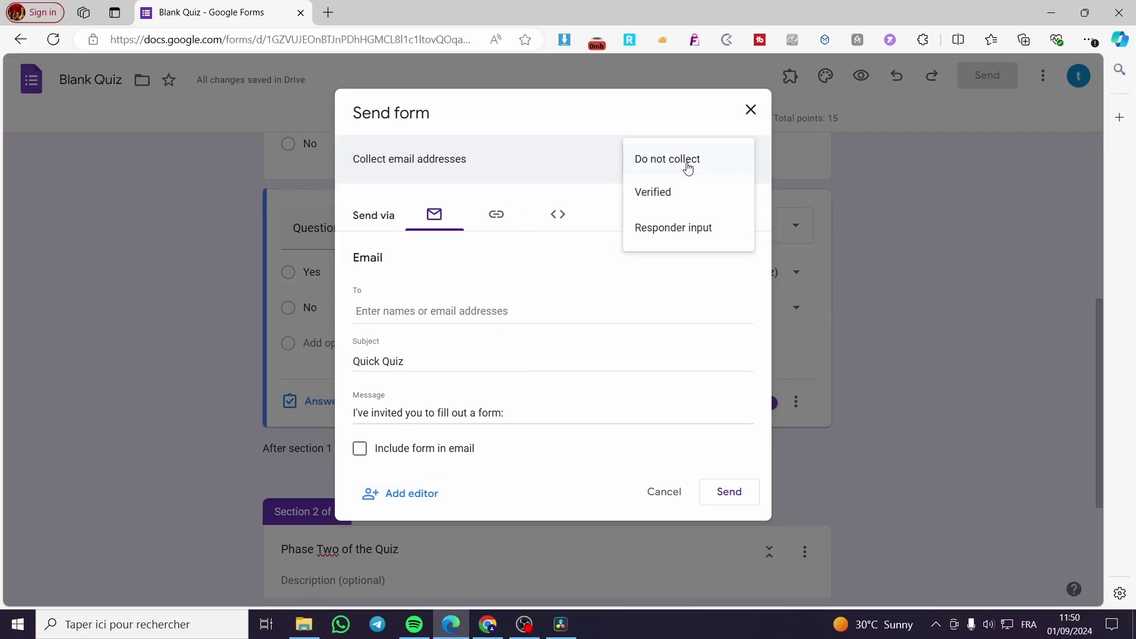
{"action": "left_click", "coordinate": [687, 165]}
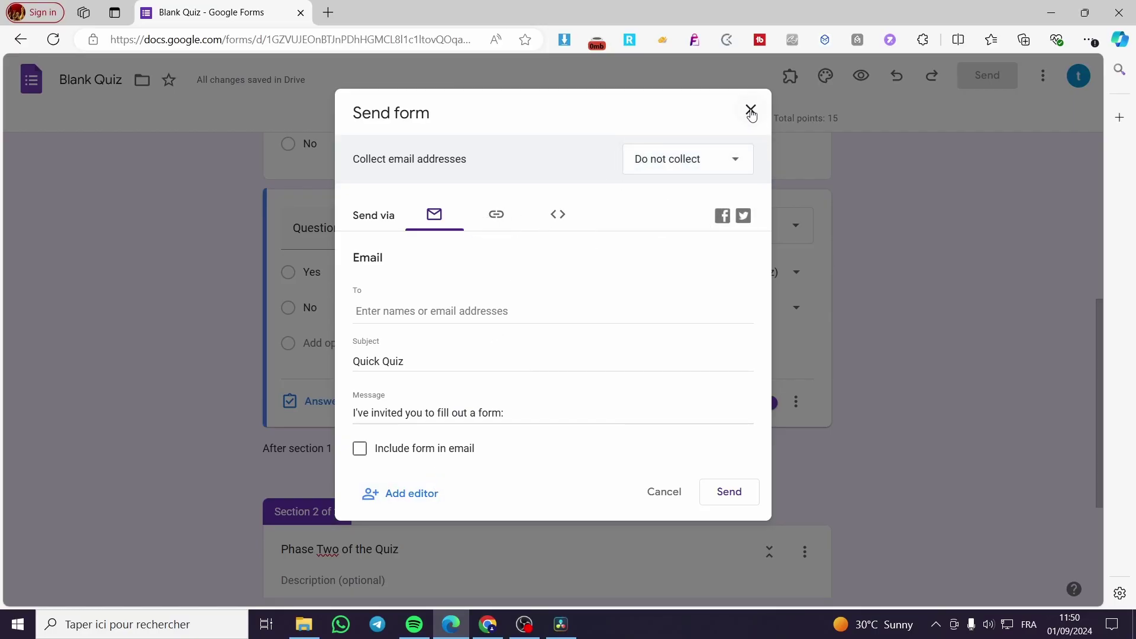
{"action": "left_click", "coordinate": [553, 222]}
{"action": "left_click", "coordinate": [497, 216]}
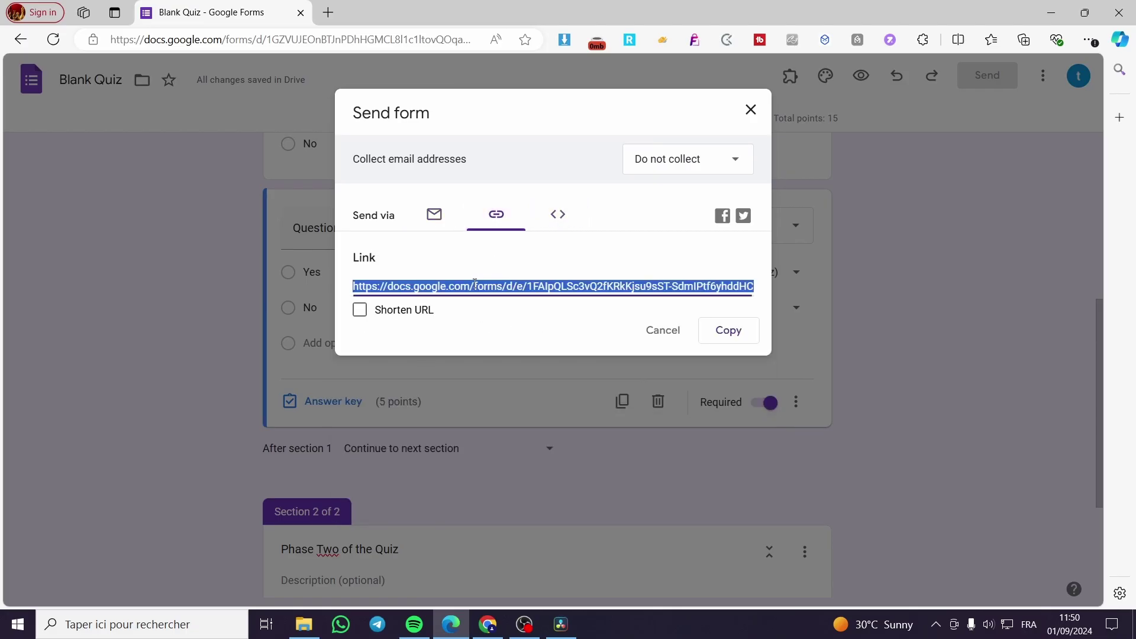
{"action": "right_click", "coordinate": [479, 285]}
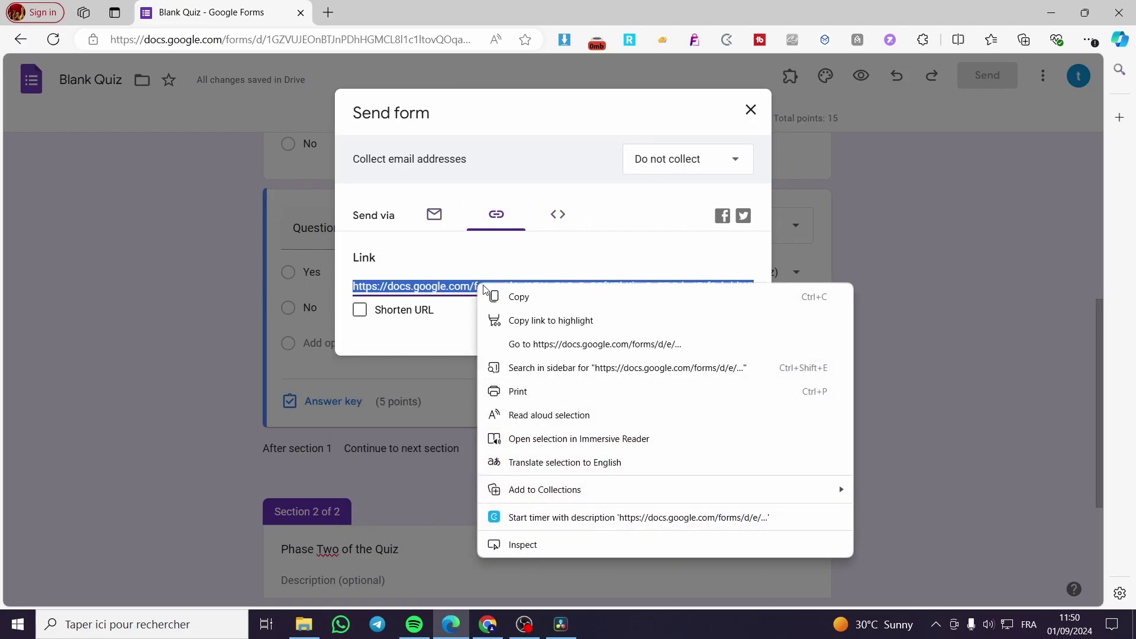
Open the live form in a new tab and answer No, Yes, Yes to Question1–3.
{"action": "left_click", "coordinate": [550, 341]}
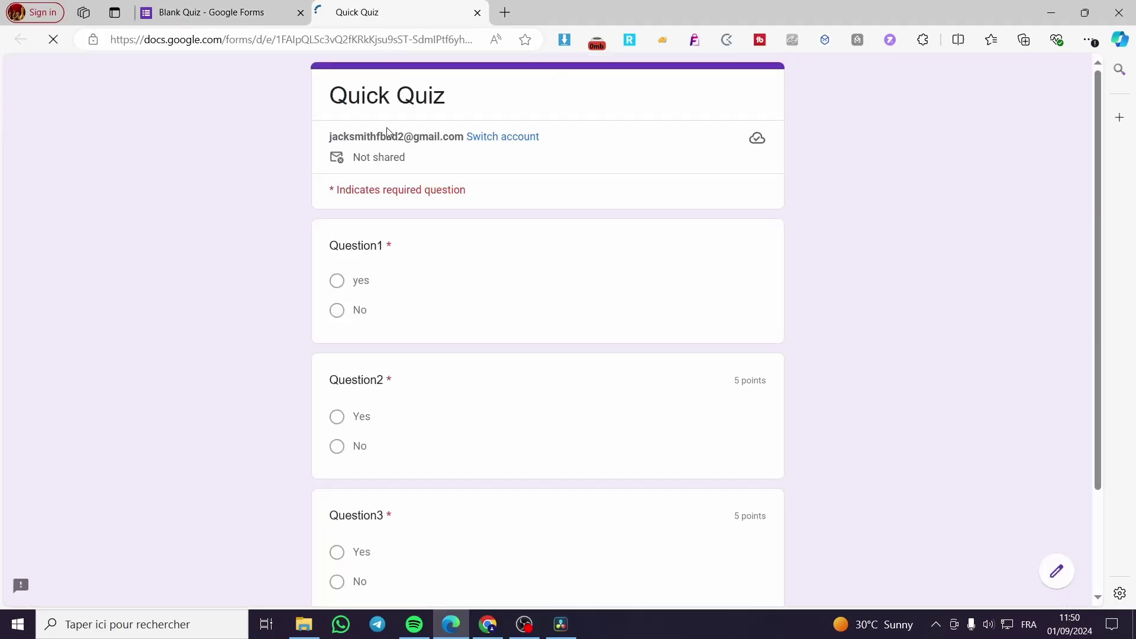
{"action": "left_click", "coordinate": [357, 283]}
{"action": "left_click", "coordinate": [359, 313]}
{"action": "left_click", "coordinate": [362, 419]}
{"action": "scroll", "coordinate": [414, 415], "scroll_direction": "down", "scroll_amount": 2}
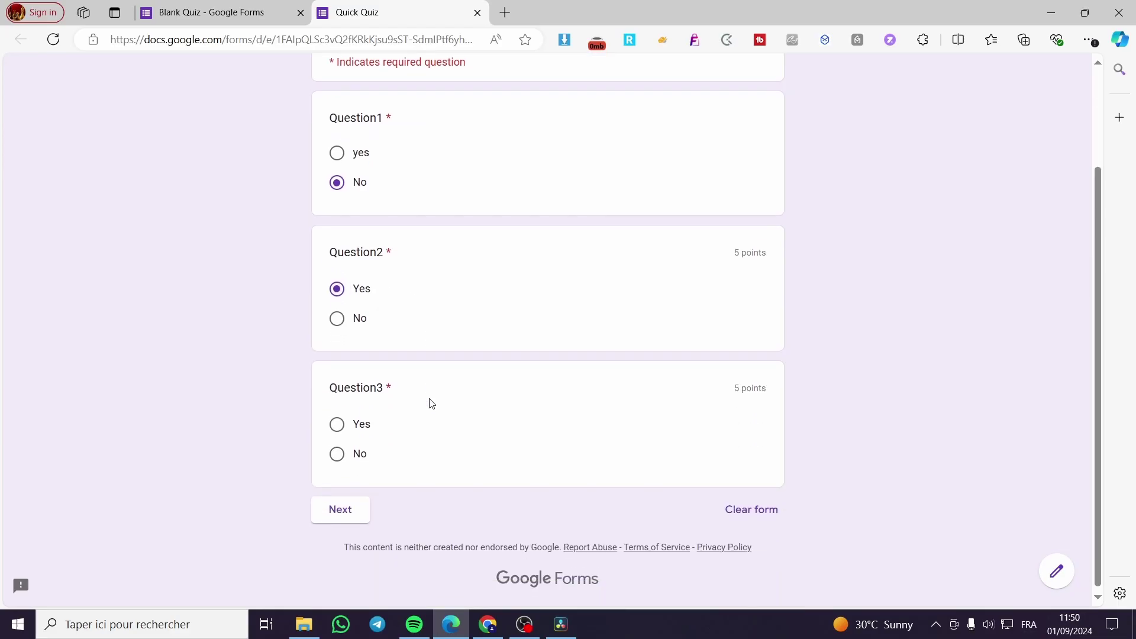
{"action": "left_click", "coordinate": [357, 426]}
Advance to the Phase Two bonus section, then close the test tab and sharing dialog.
{"action": "left_click", "coordinate": [354, 510]}
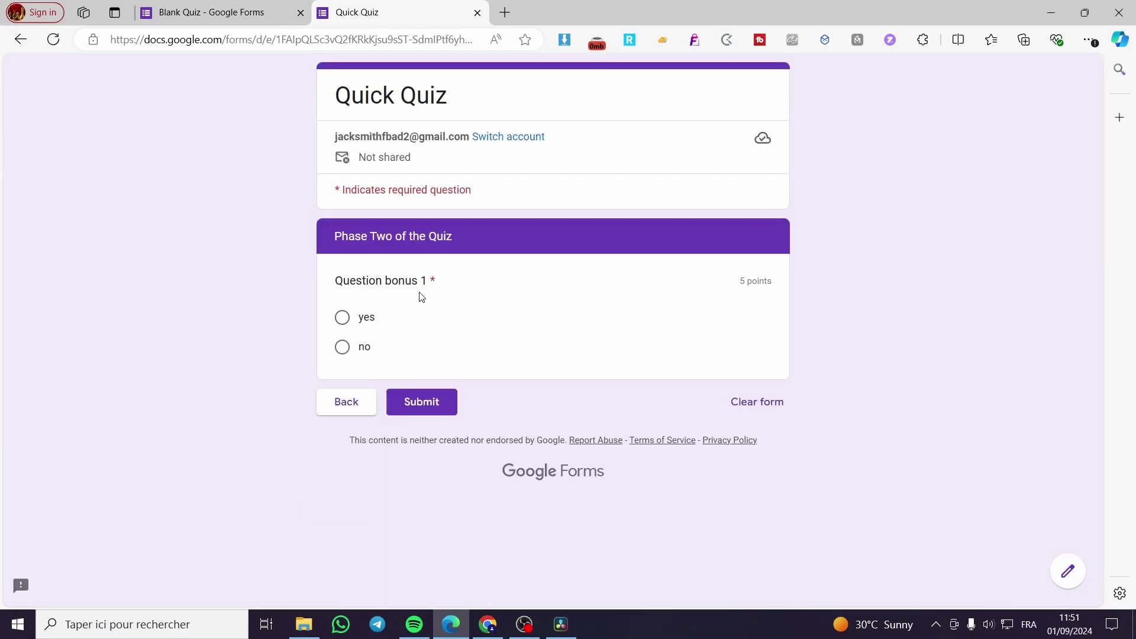
{"action": "left_click", "coordinate": [478, 12]}
{"action": "left_click", "coordinate": [750, 110]}
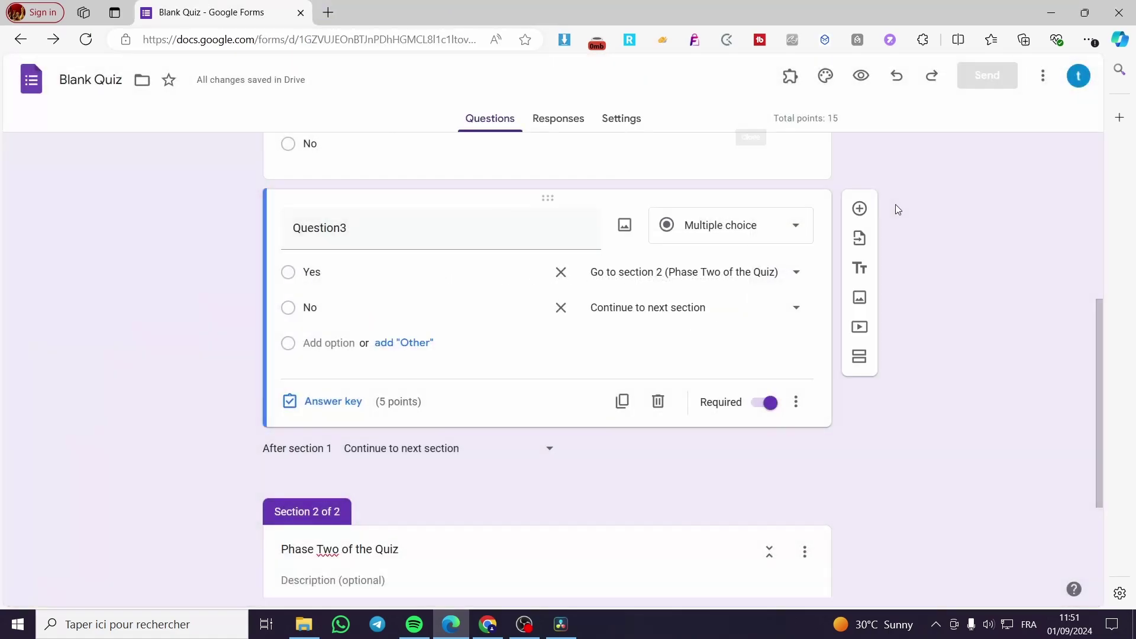